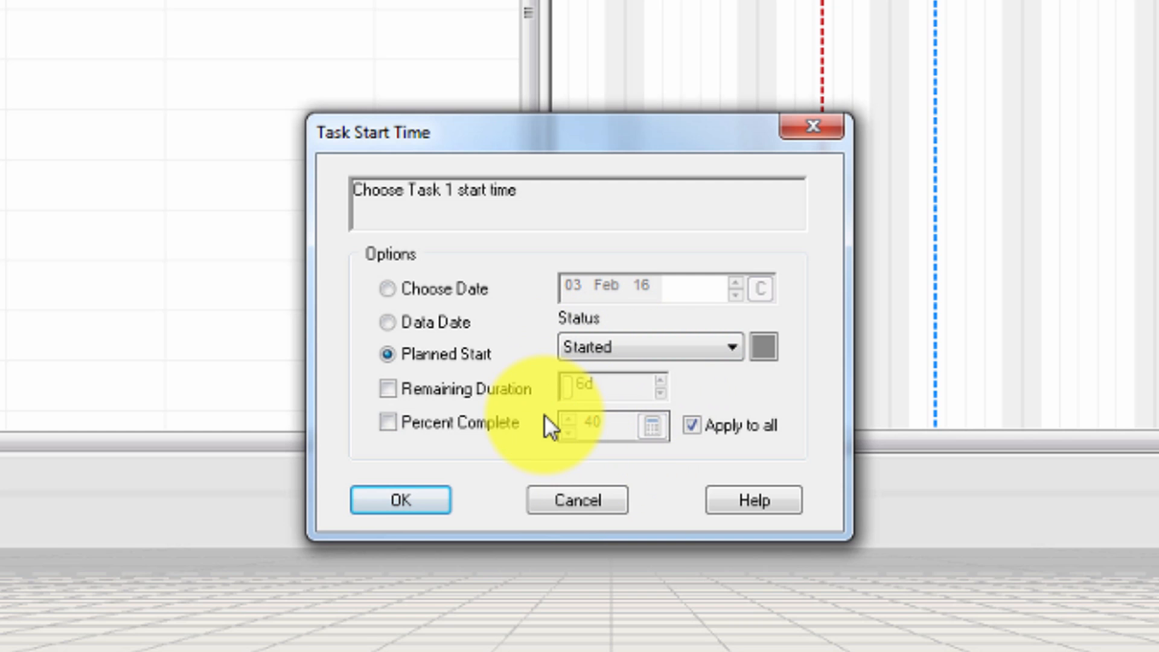
Cancel the task start dialog and set the project's manual data date to 10 Feb 16
left_click(555, 498)
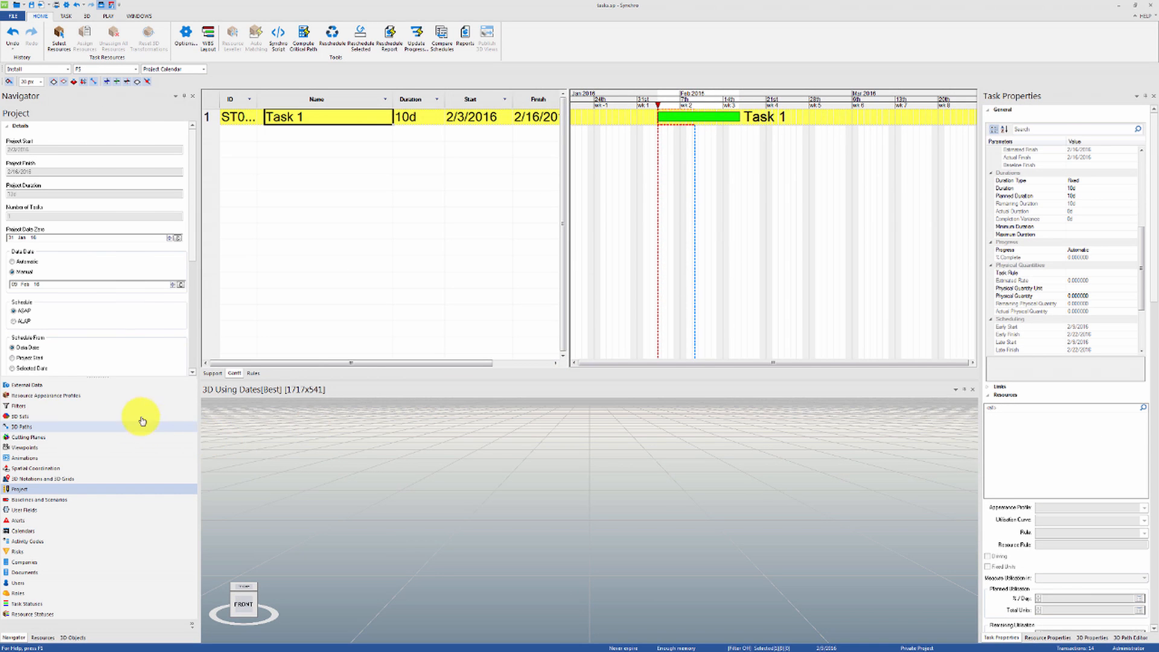
left_click(174, 285)
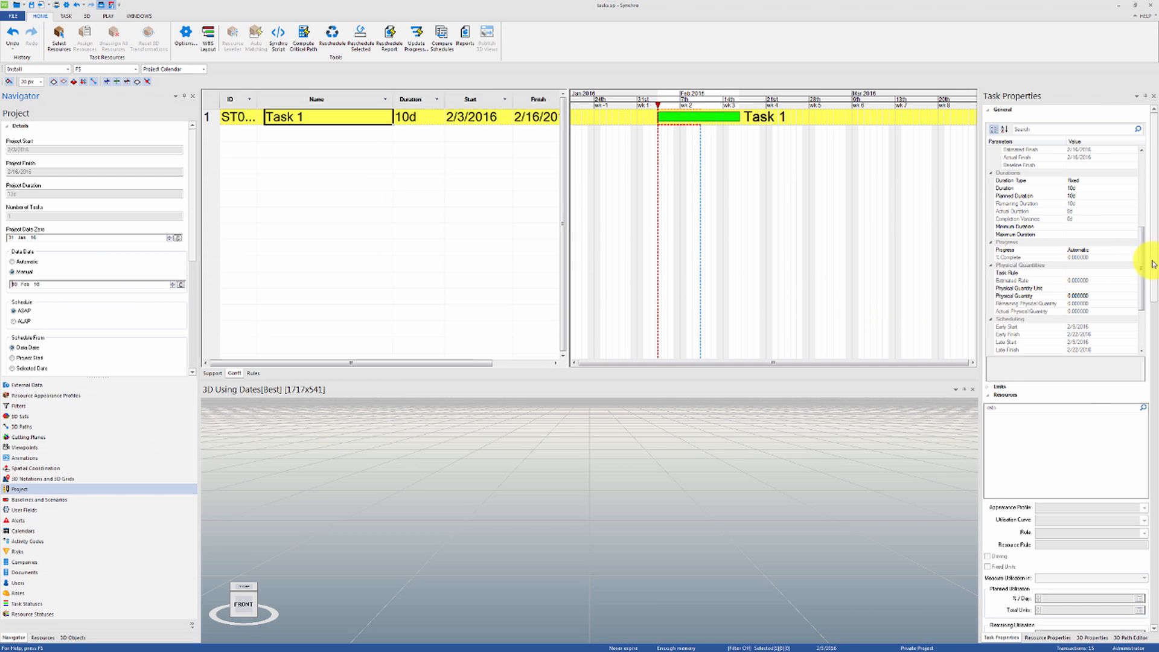
Set Task 1's monitoring status to Started, using the planned start and 40 percent complete
left_click(1005, 395)
left_click(1007, 419)
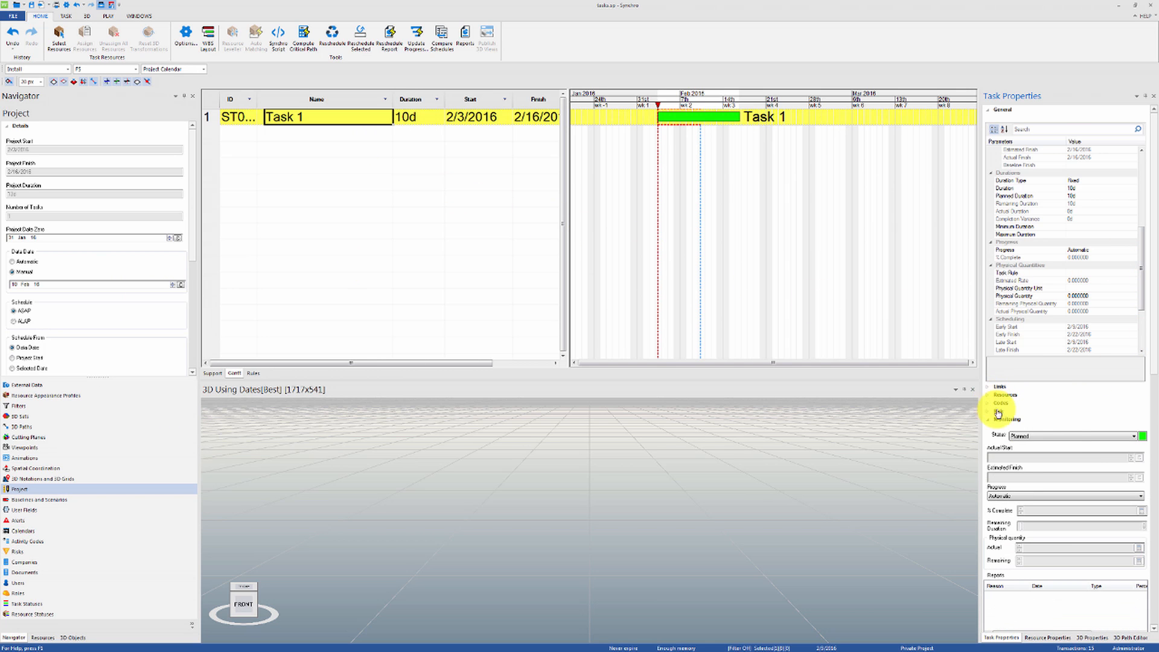
left_click(1071, 436)
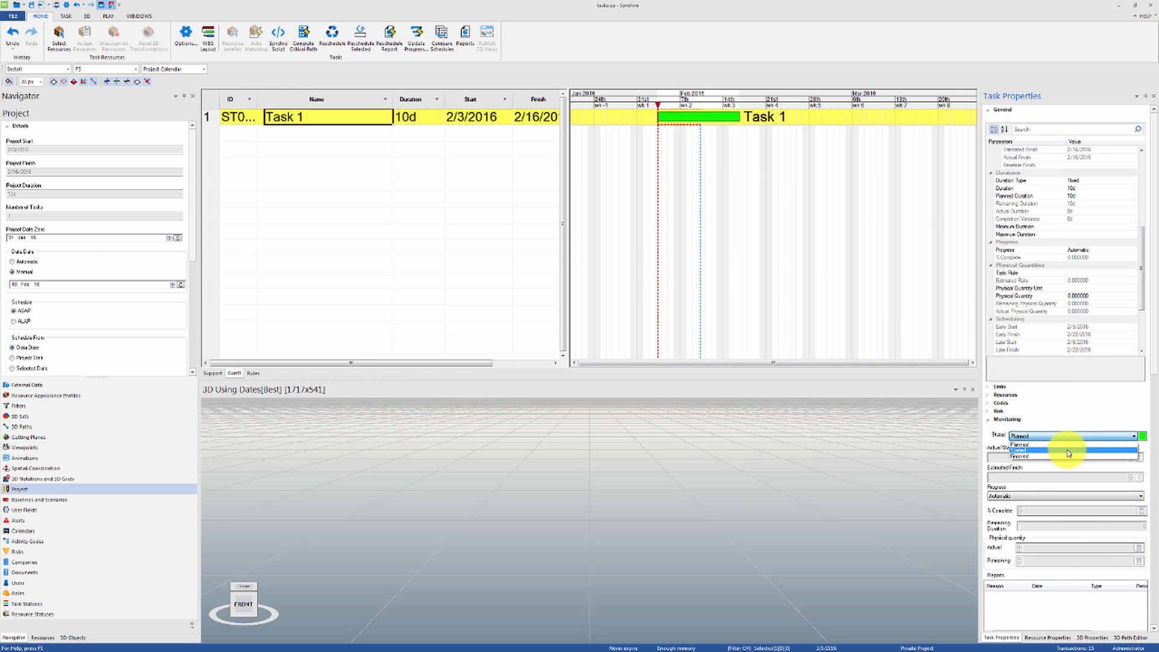
left_click(1070, 450)
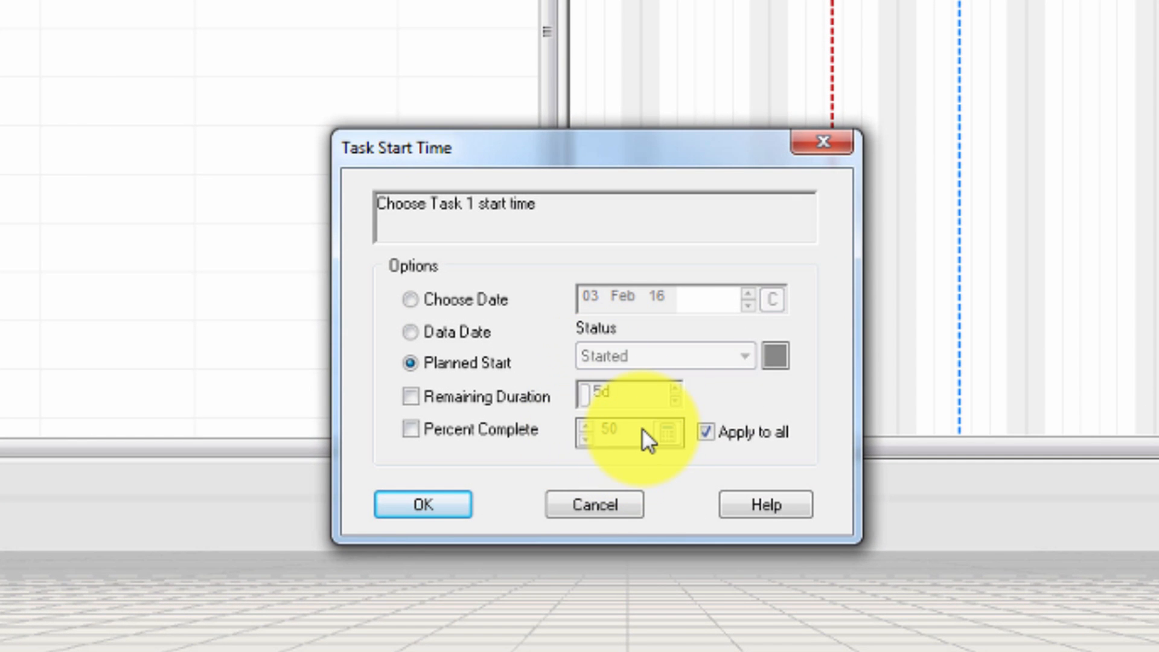
left_click(415, 434)
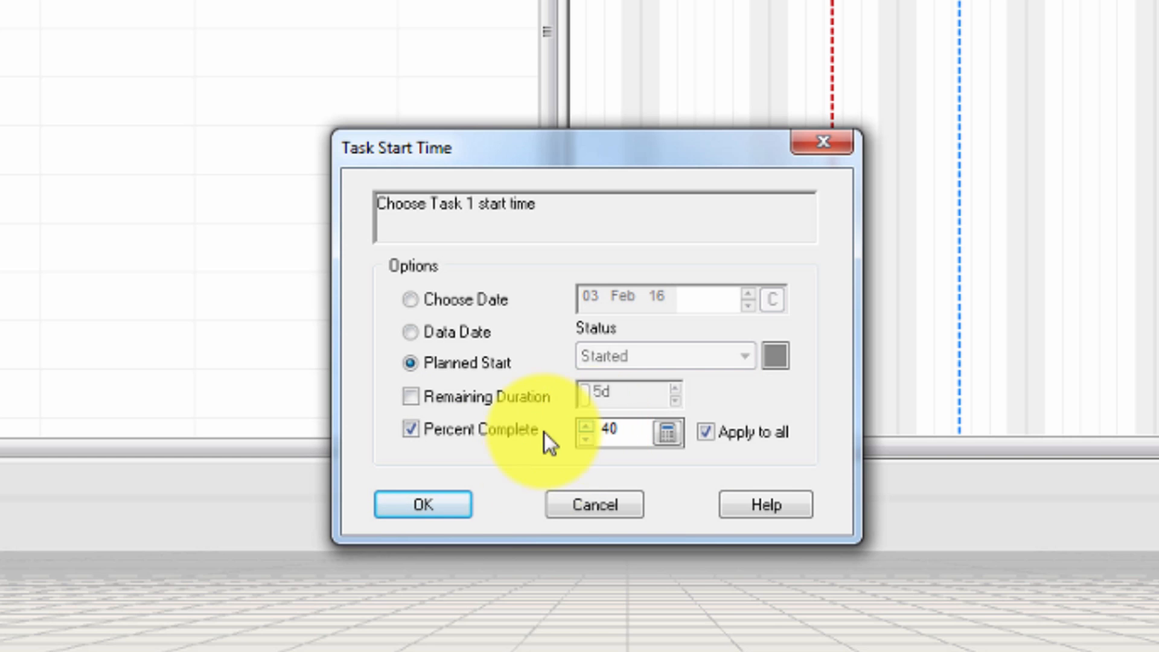
left_click(446, 505)
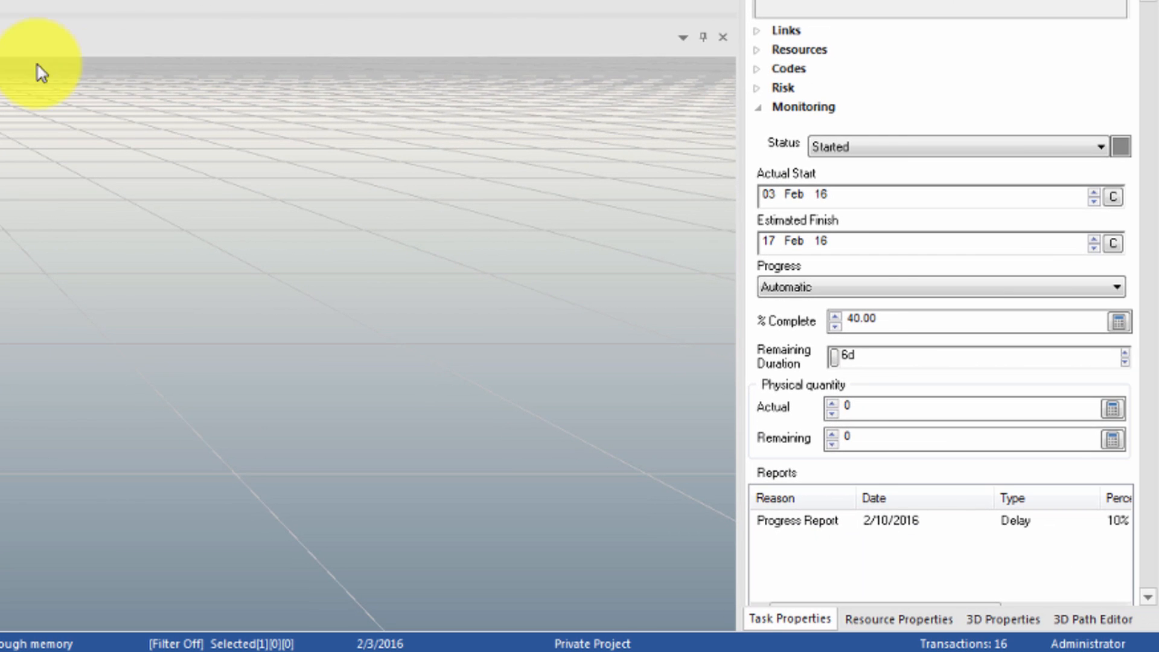
Examine Task 1's monitoring values and the details of its delay progress report
scroll(815, 260, "down", 4)
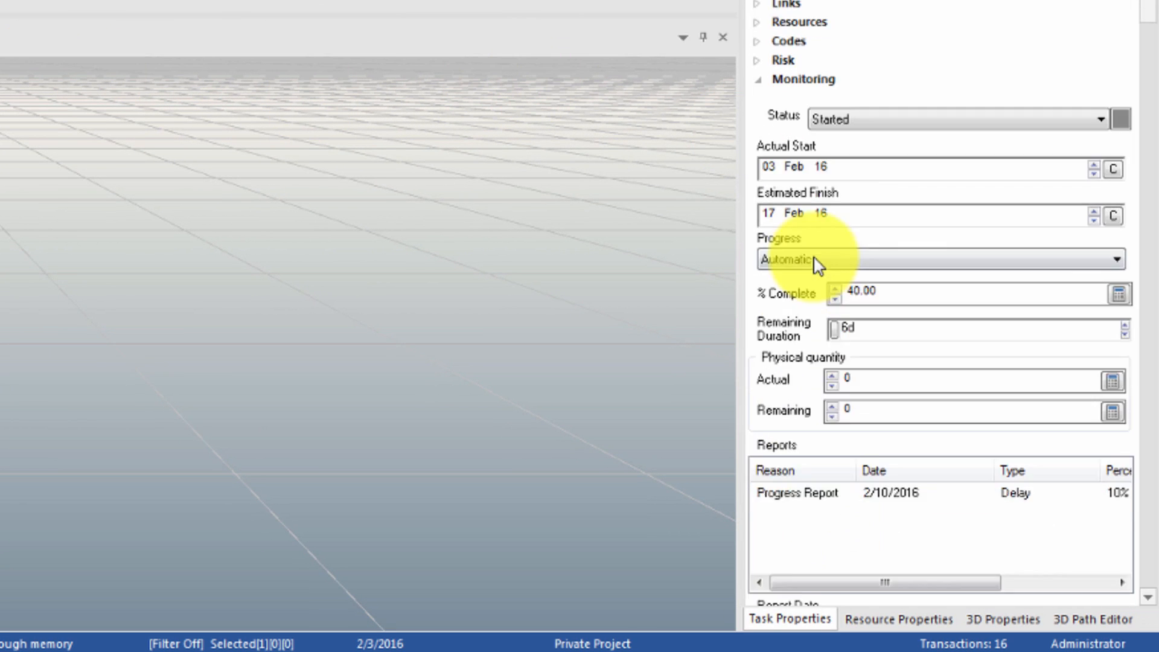
left_click_drag(879, 376, 787, 375)
scroll(803, 351, "down", 2)
scroll(809, 325, "down", 1)
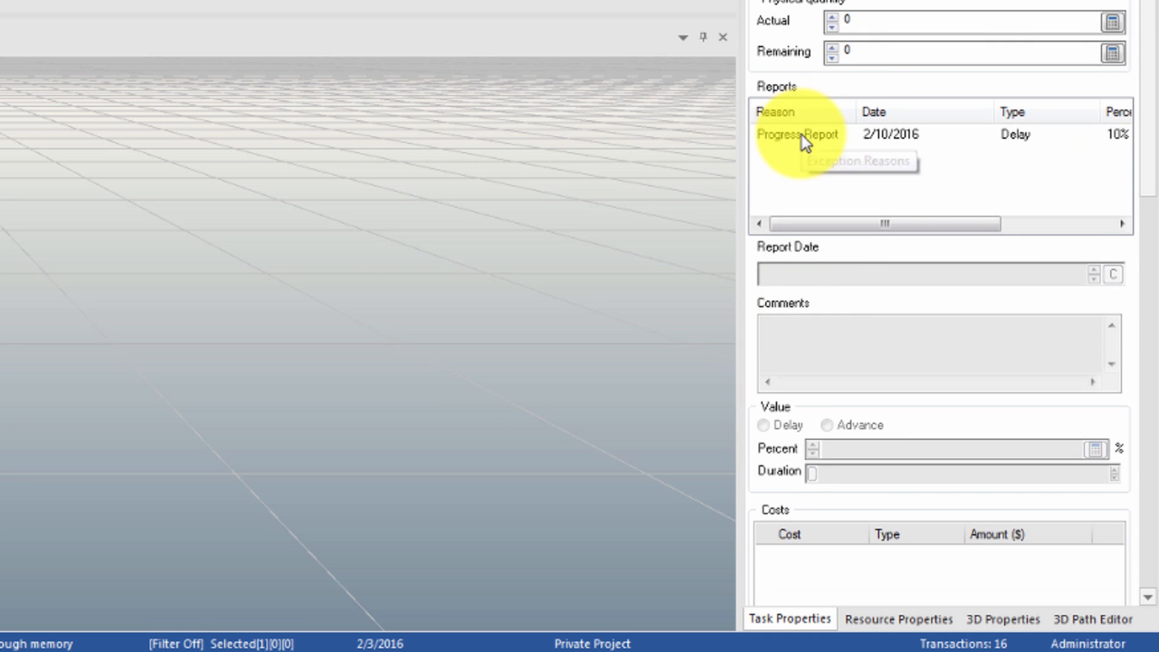
left_click(802, 135)
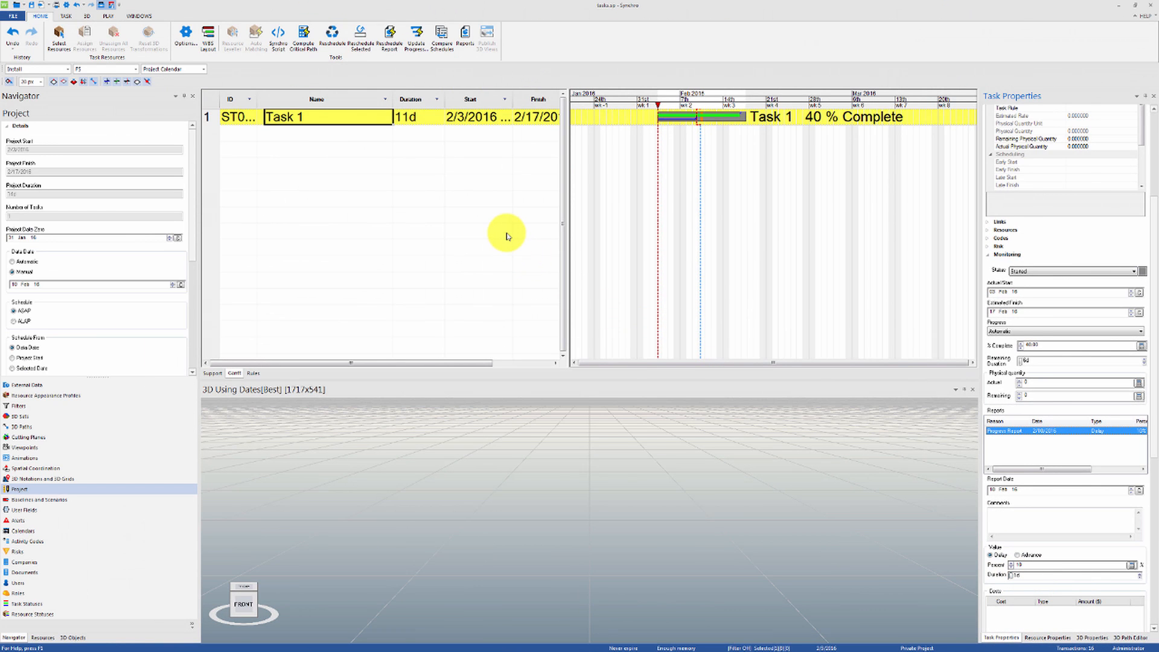
Undo Task 1's start, and start it again from its planned start with a remaining duration of 2 days
key("ctrl+z")
right_click(437, 118)
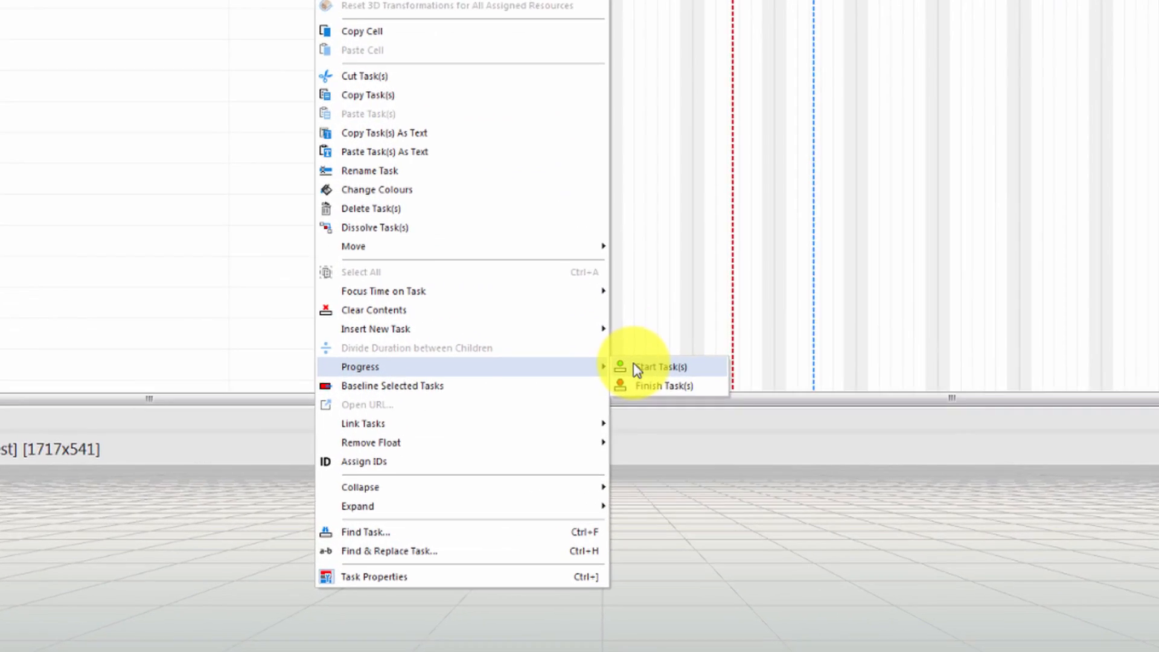
left_click(619, 346)
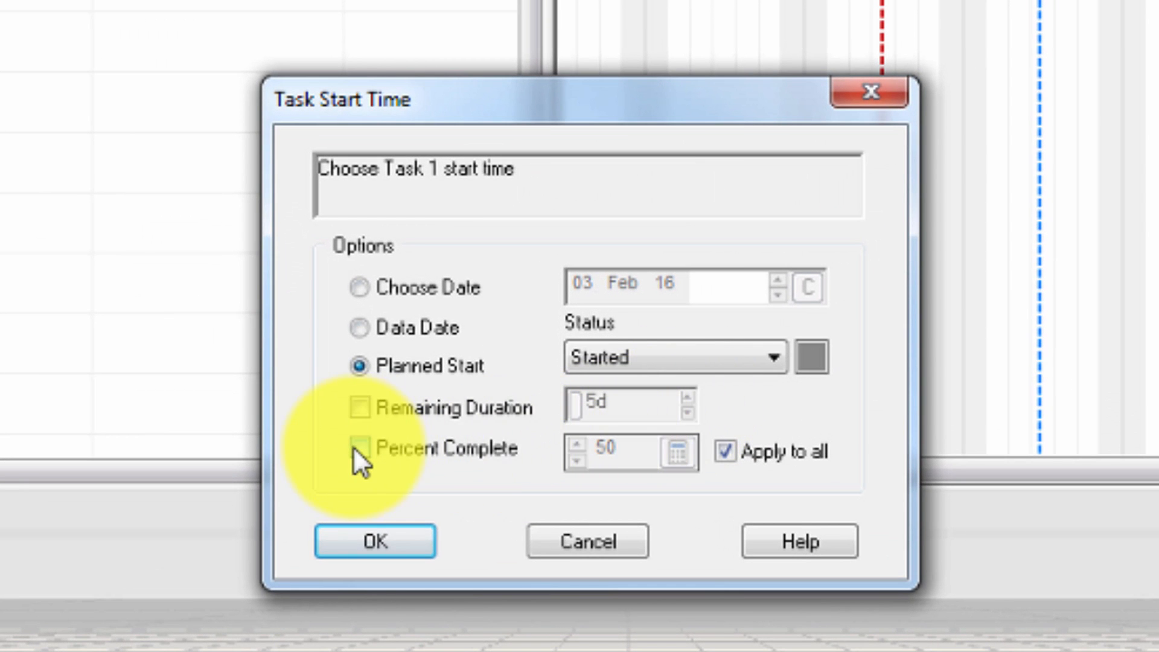
left_click(356, 450)
left_click(354, 418)
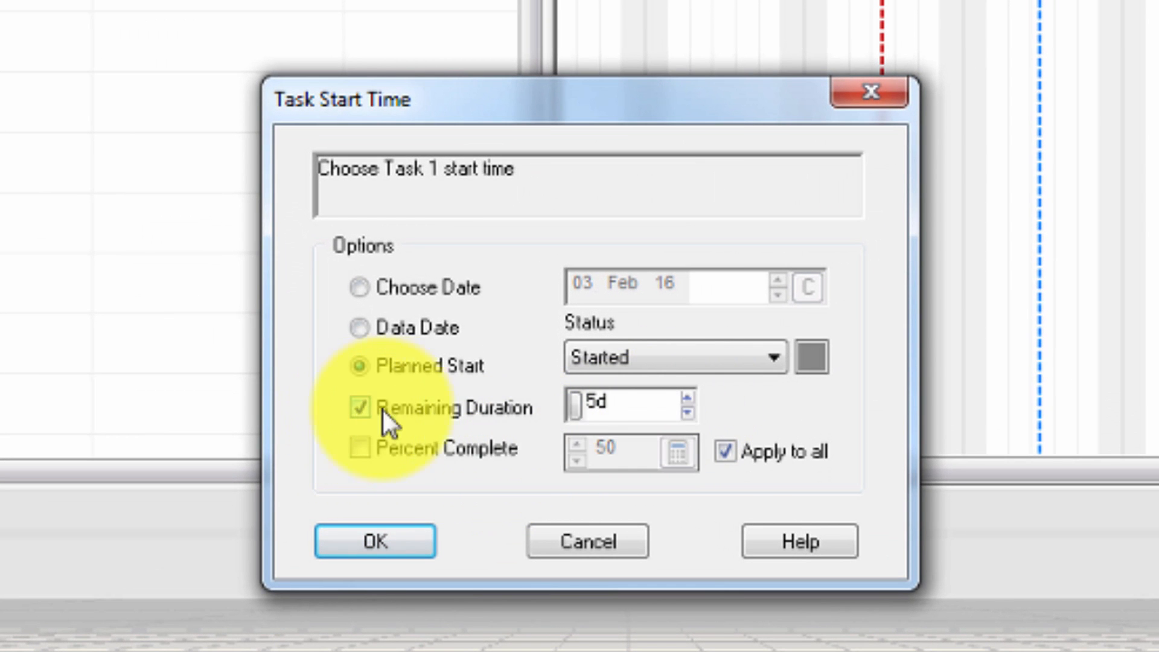
left_click_drag(598, 400, 553, 406)
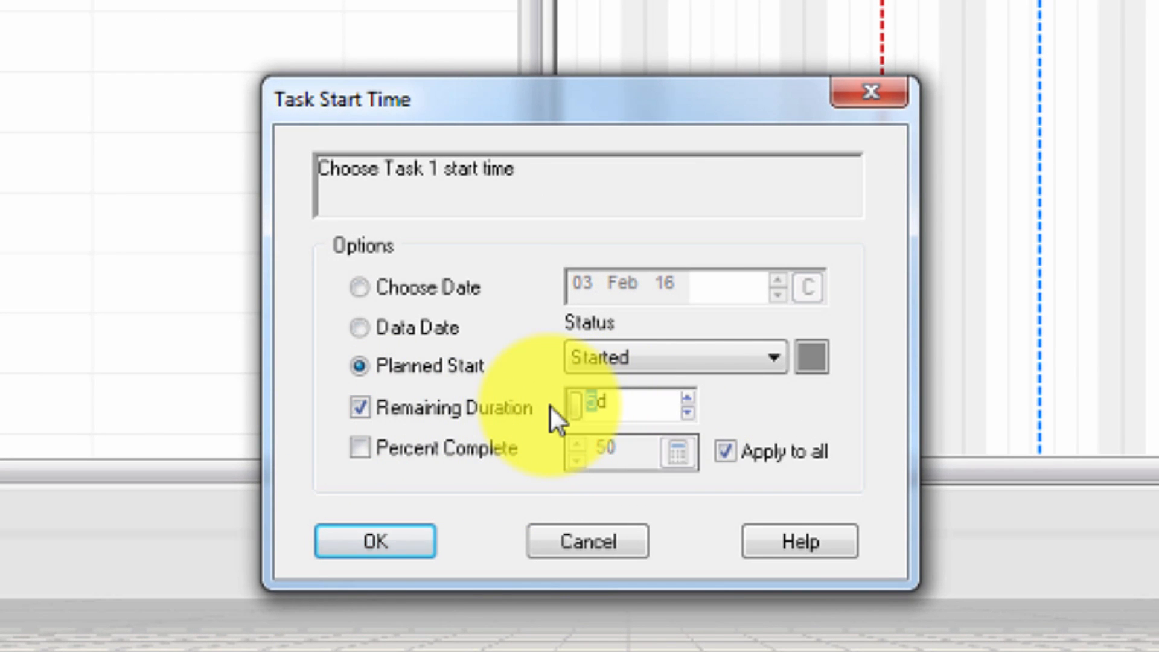
type("2")
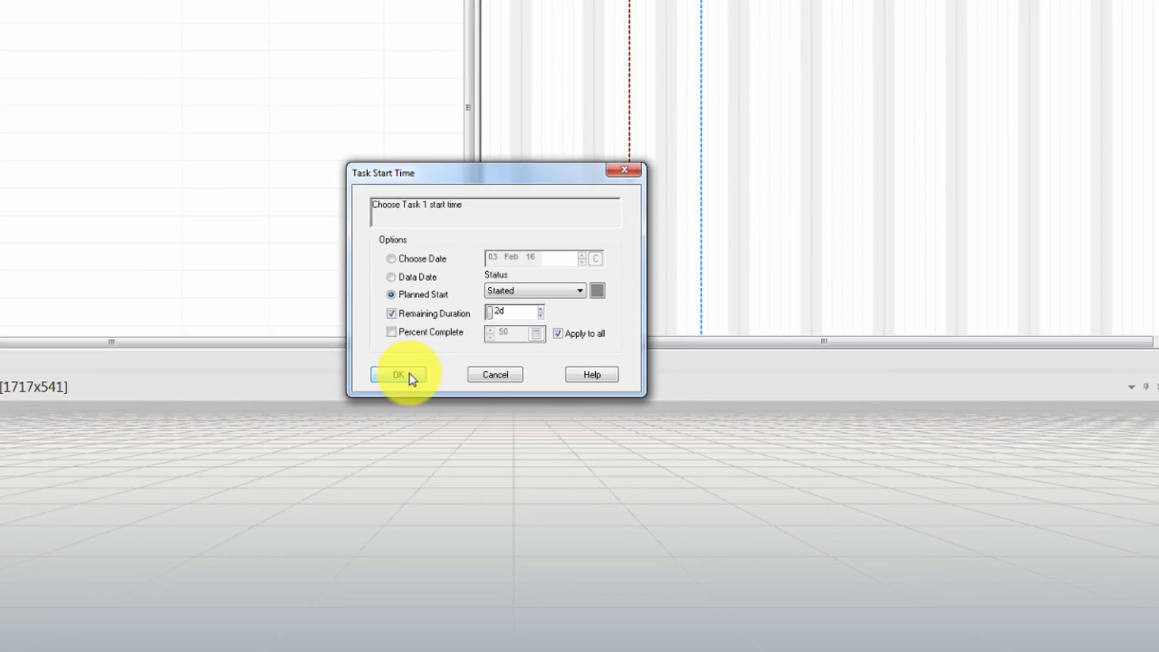
left_click(400, 374)
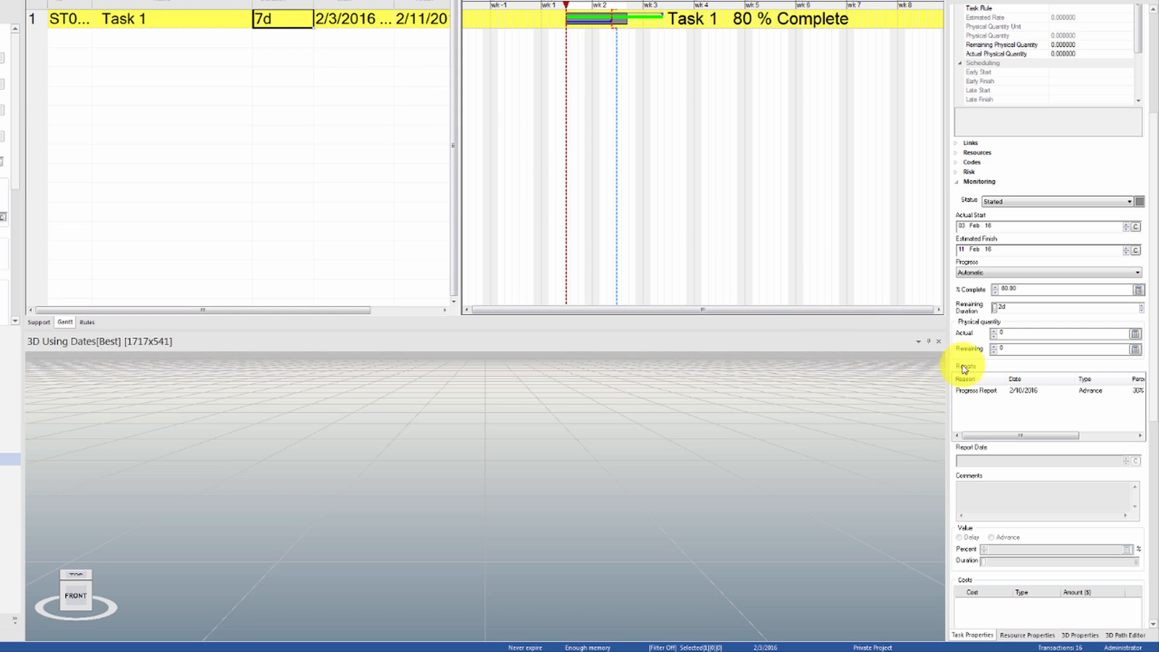
Examine Task 1's advance report and move the project's data date to 11 Feb 16, reviewing the task's progress reports
left_click(1014, 393)
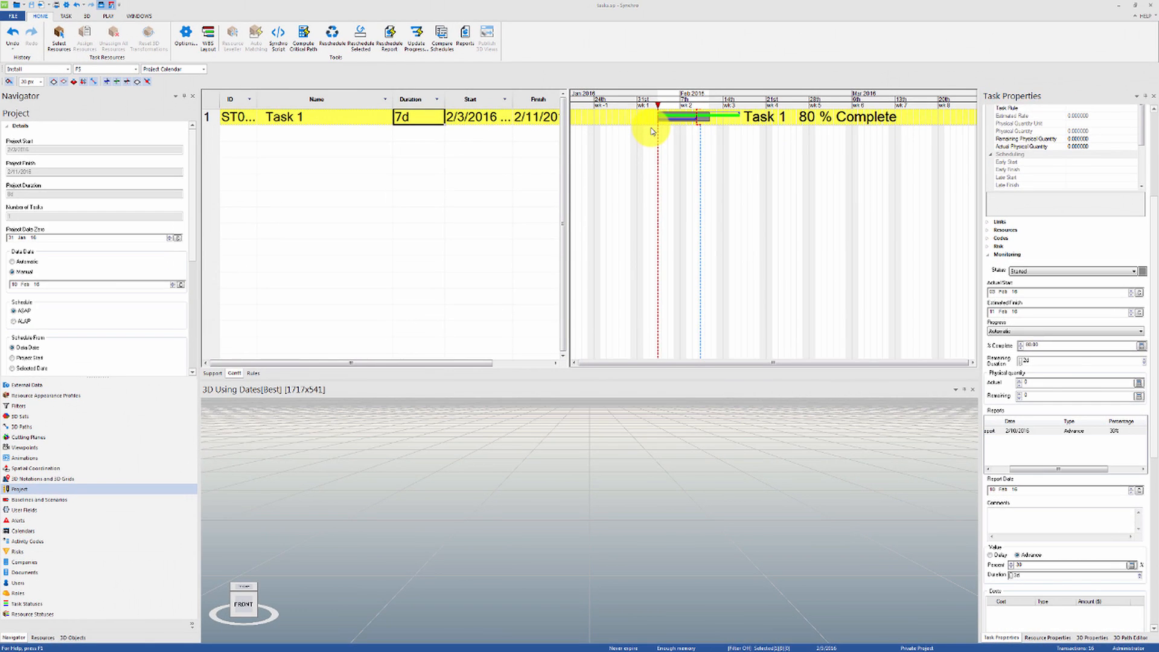
left_click(172, 285)
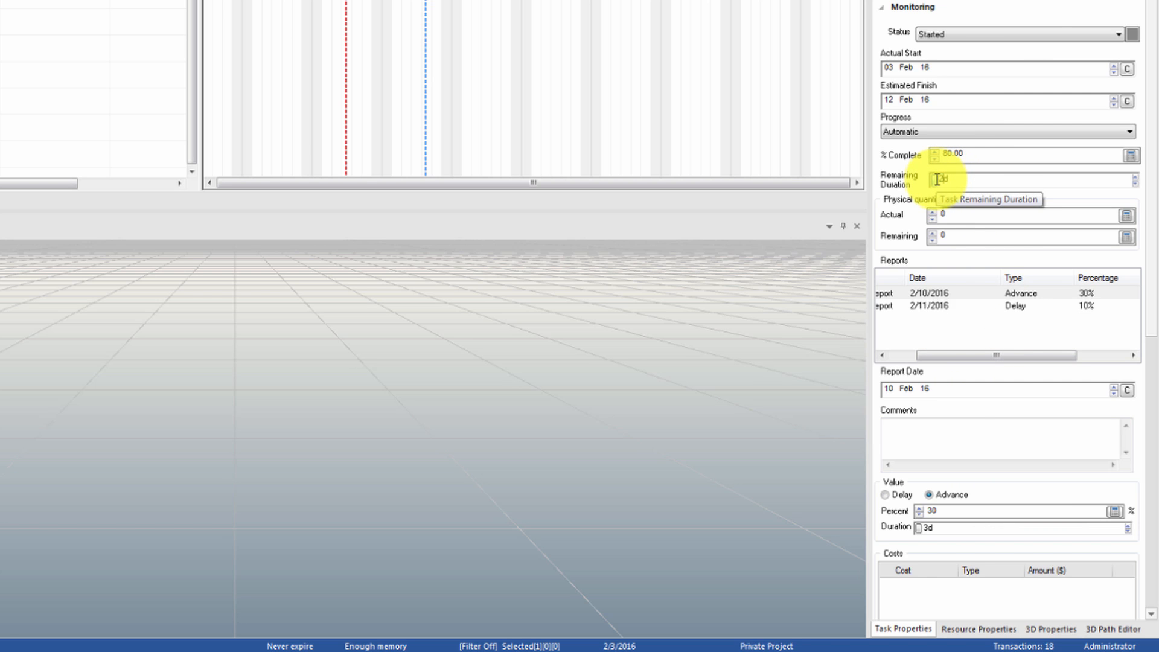
left_click_drag(955, 357, 918, 358)
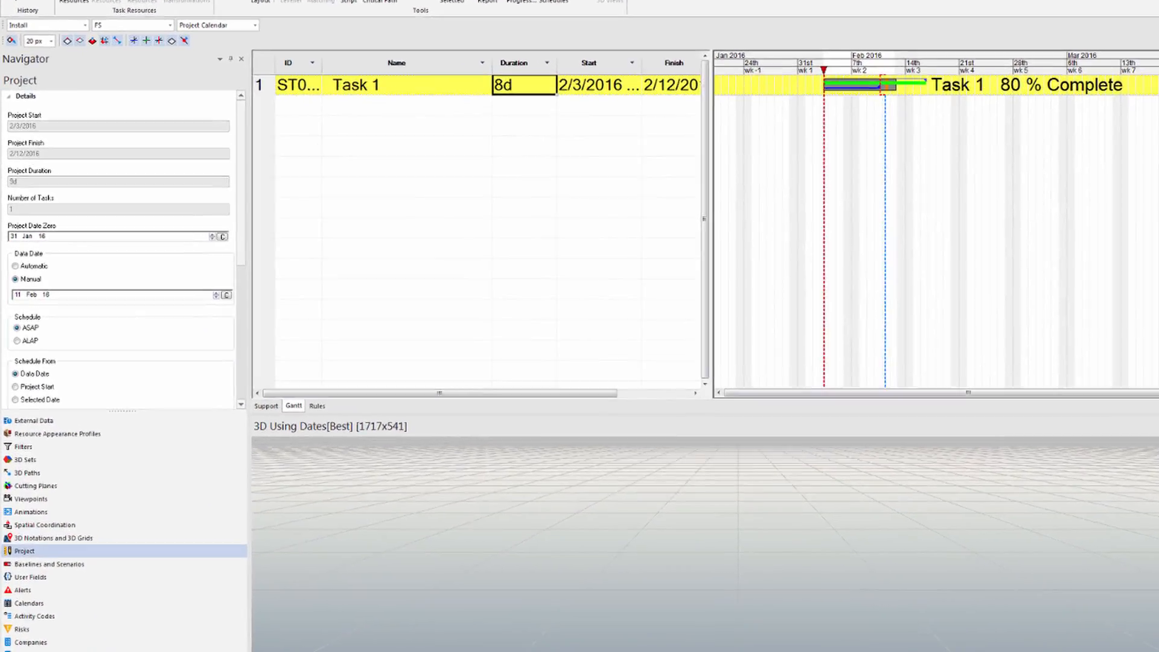
Display the system task statuses, and undo the data date change and Task 1's start
left_click(60, 651)
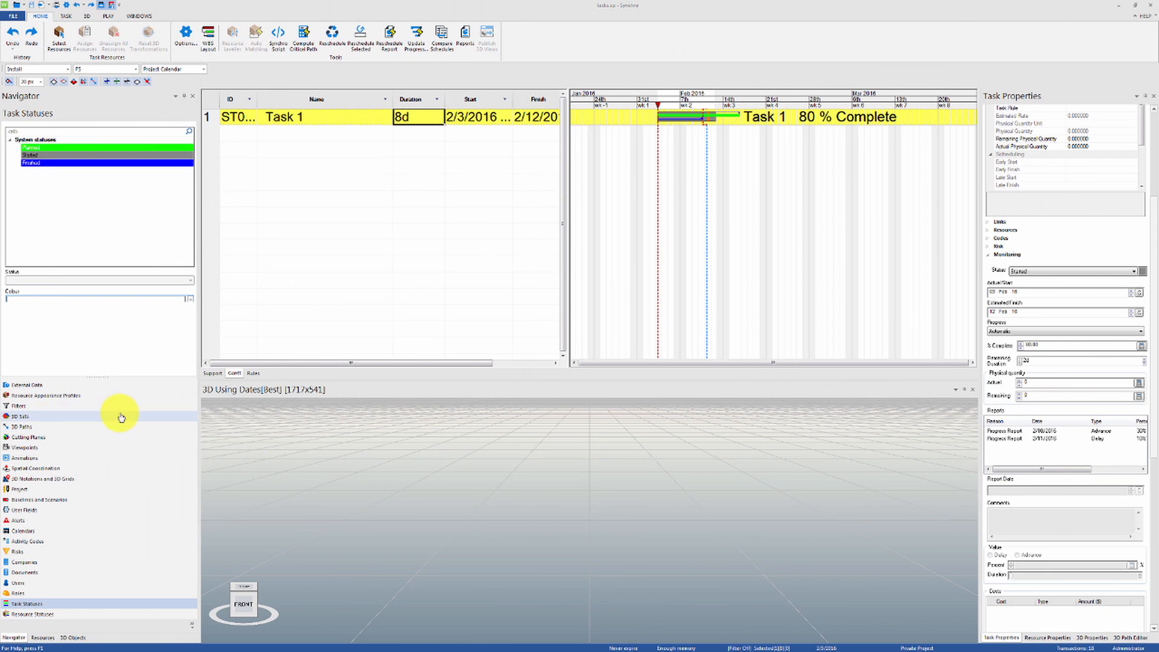
left_click(371, 119)
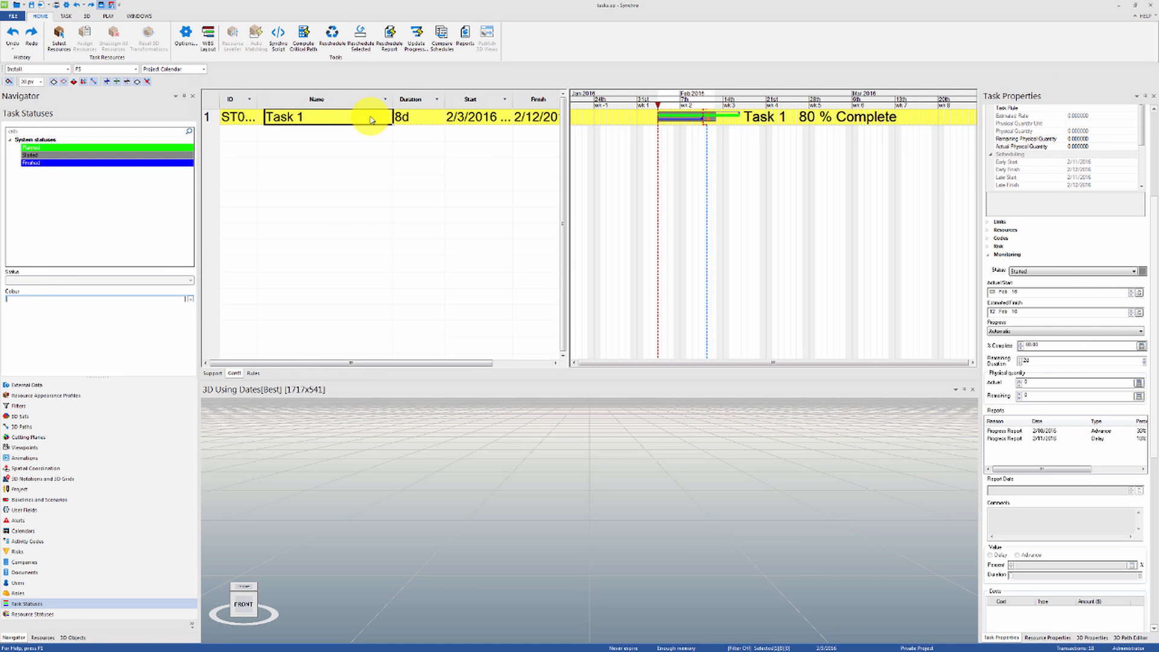
key("ctrl+z")
key("ctrl+z")
key("ctrl+z")
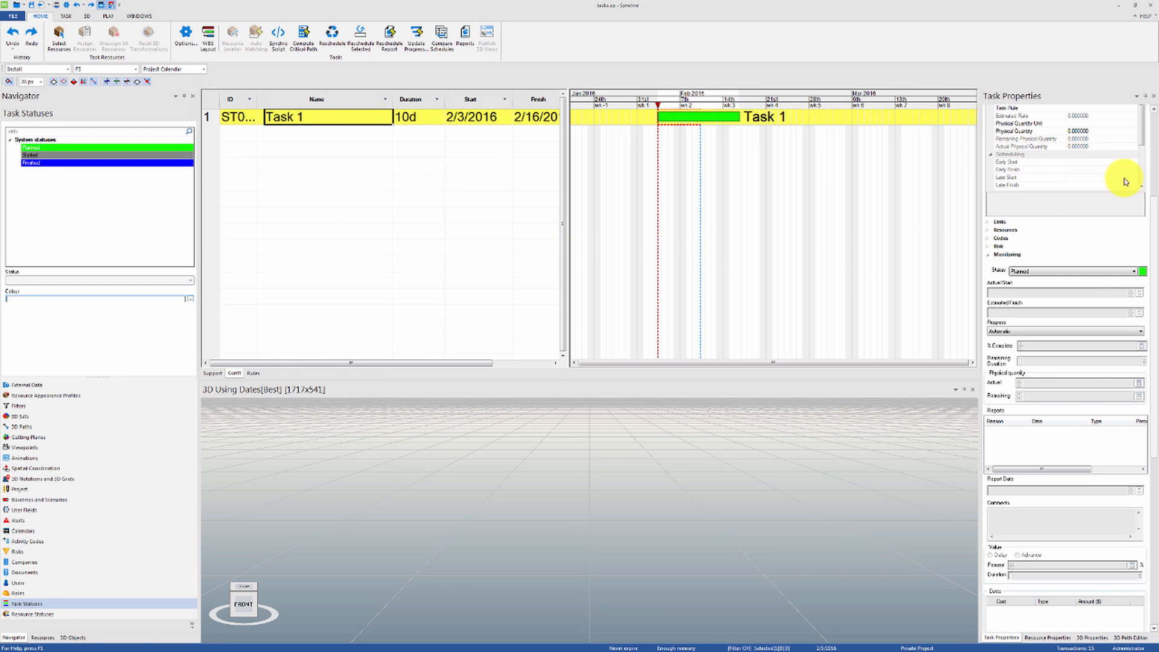
Change Task 1's progress method to Manual
scroll(1126, 182, "up", 3)
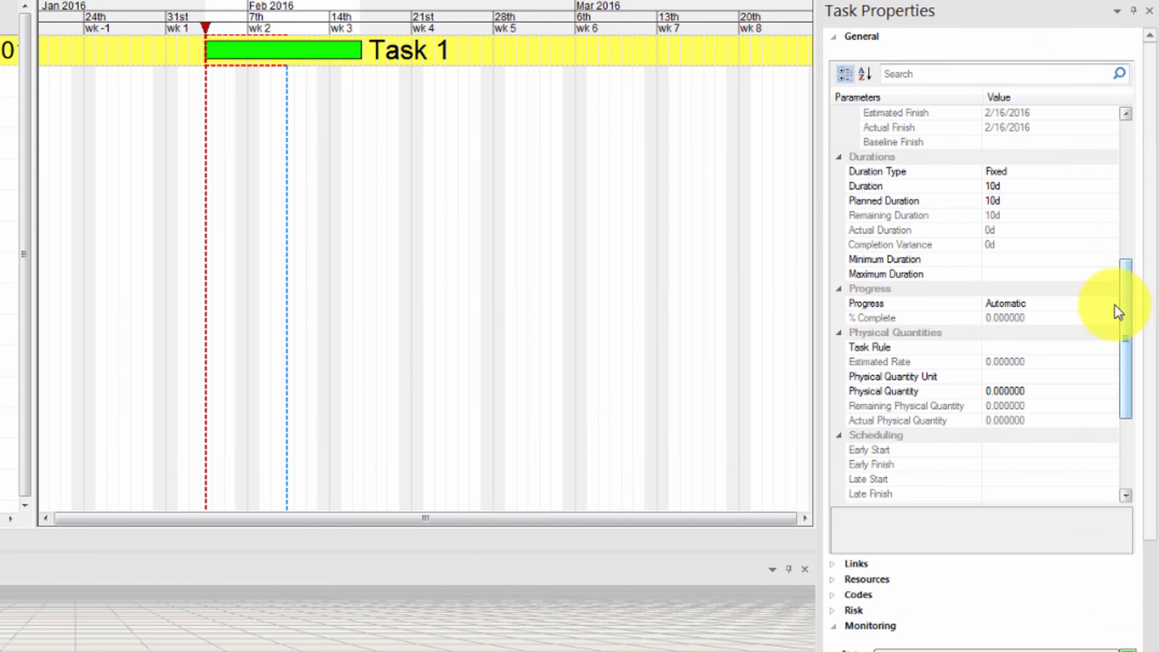
left_click(1116, 305)
left_click(1100, 330)
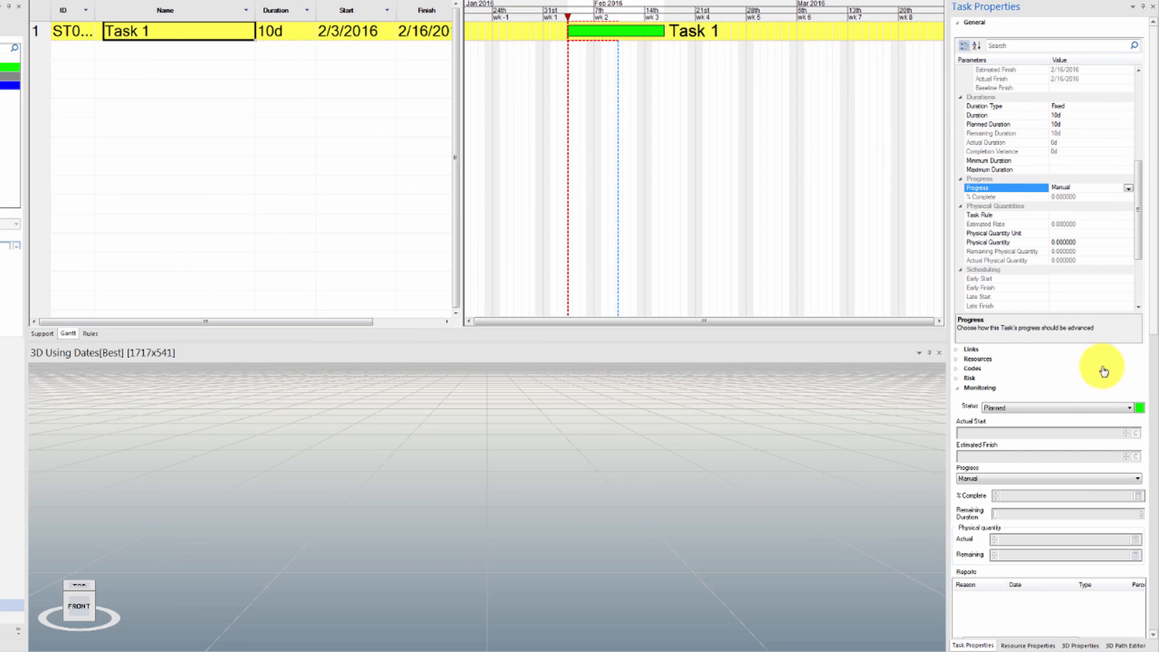
Start Task 1 at its planned start, set it to 80% complete and lengthen its remaining duration
left_click(1100, 408)
left_click(1093, 422)
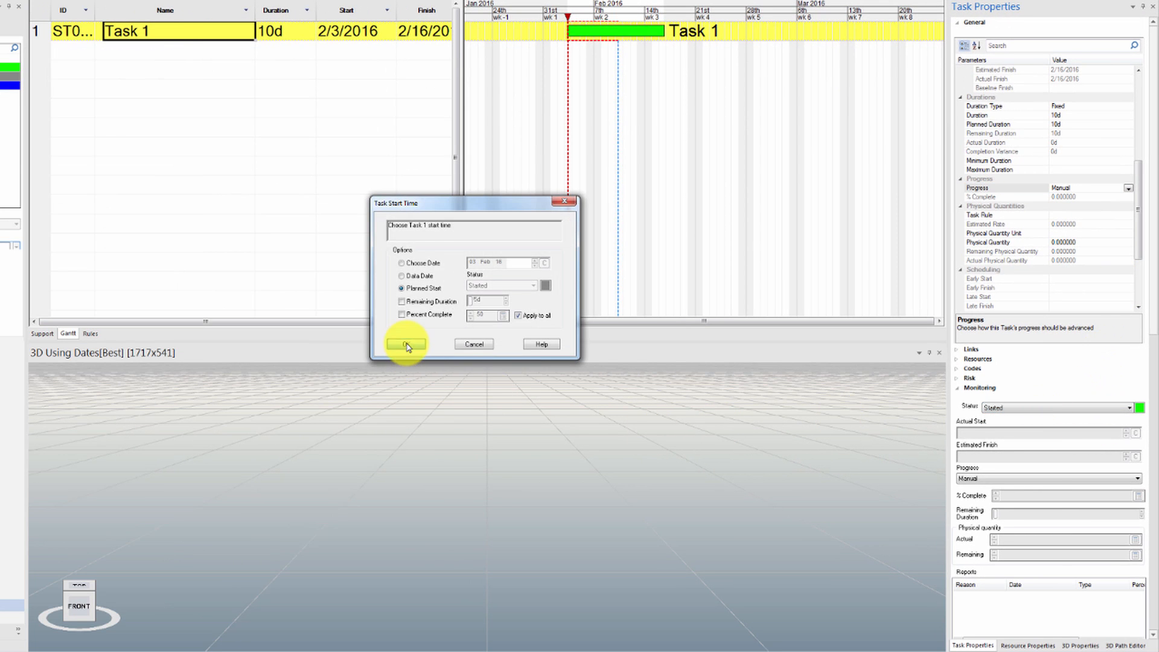
left_click(406, 345)
scroll(1139, 310, "down", 3)
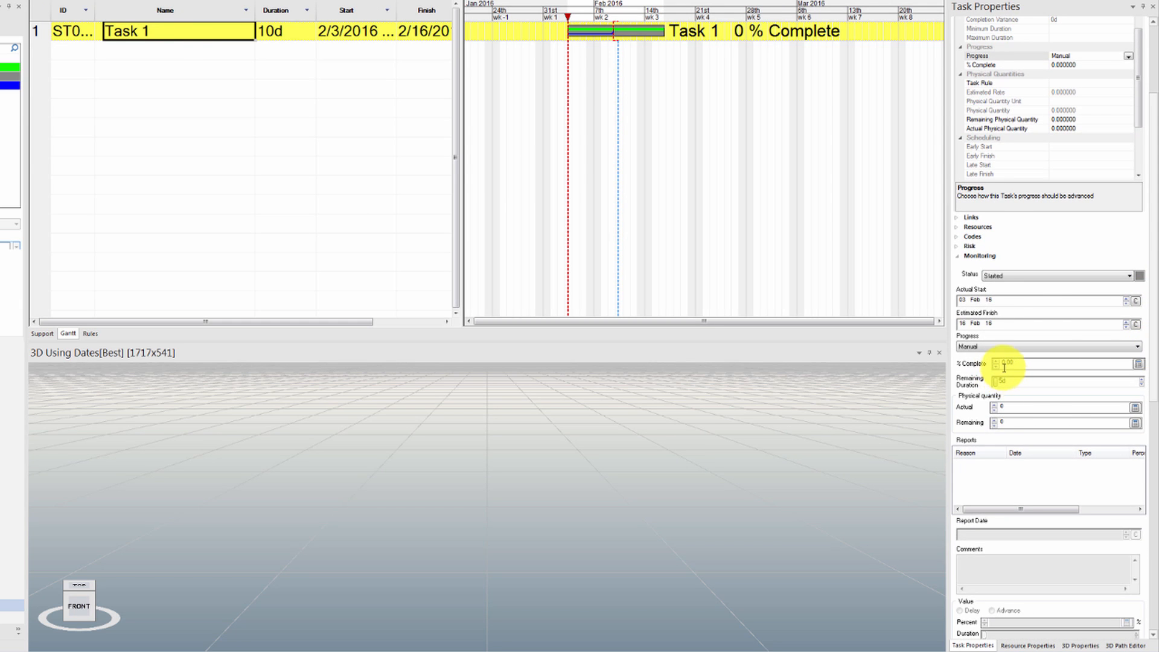
left_click(1008, 364)
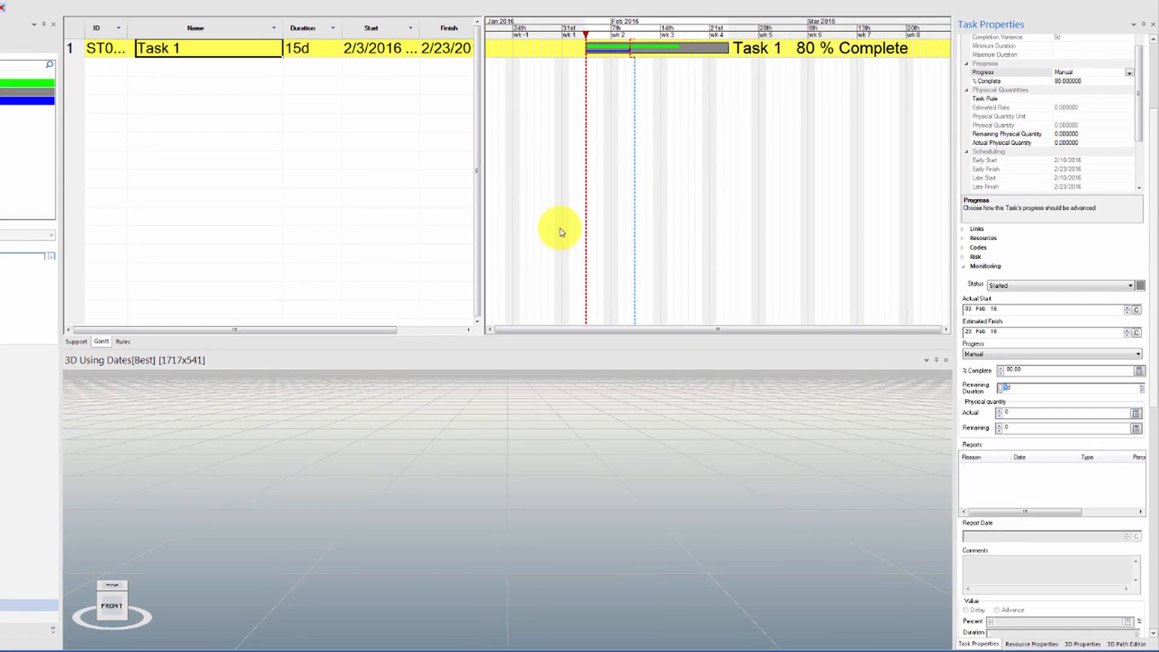
Undo Task 1's manual progress and start, and change its progress method to Duration
left_click(215, 33)
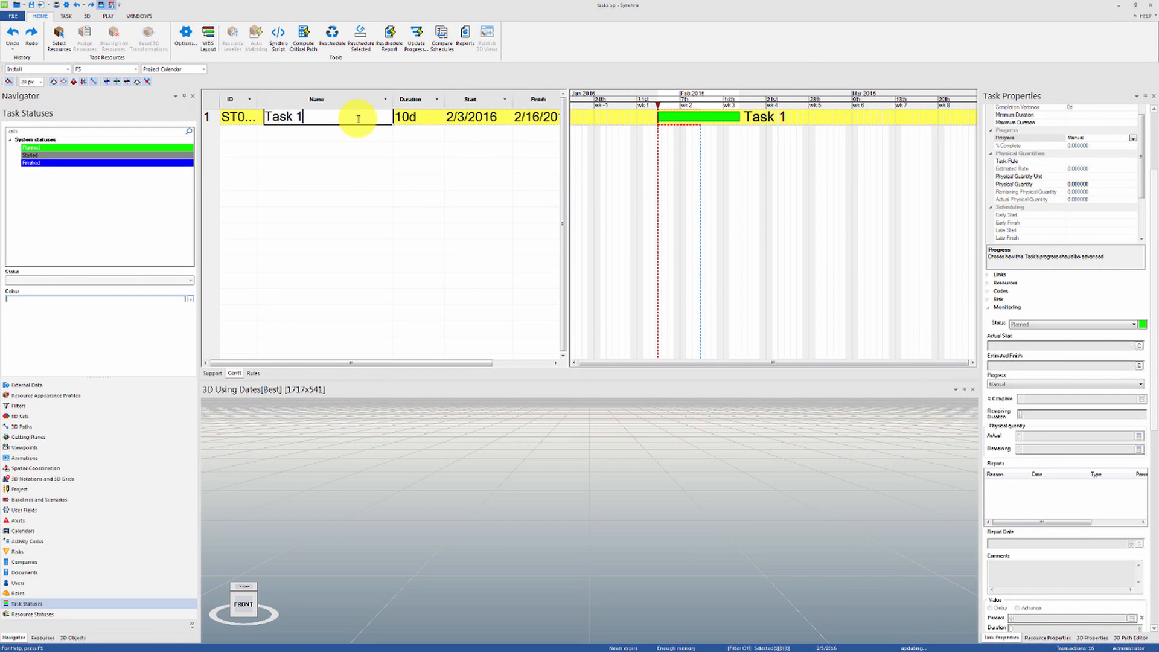
scroll(1155, 197, "up", 5)
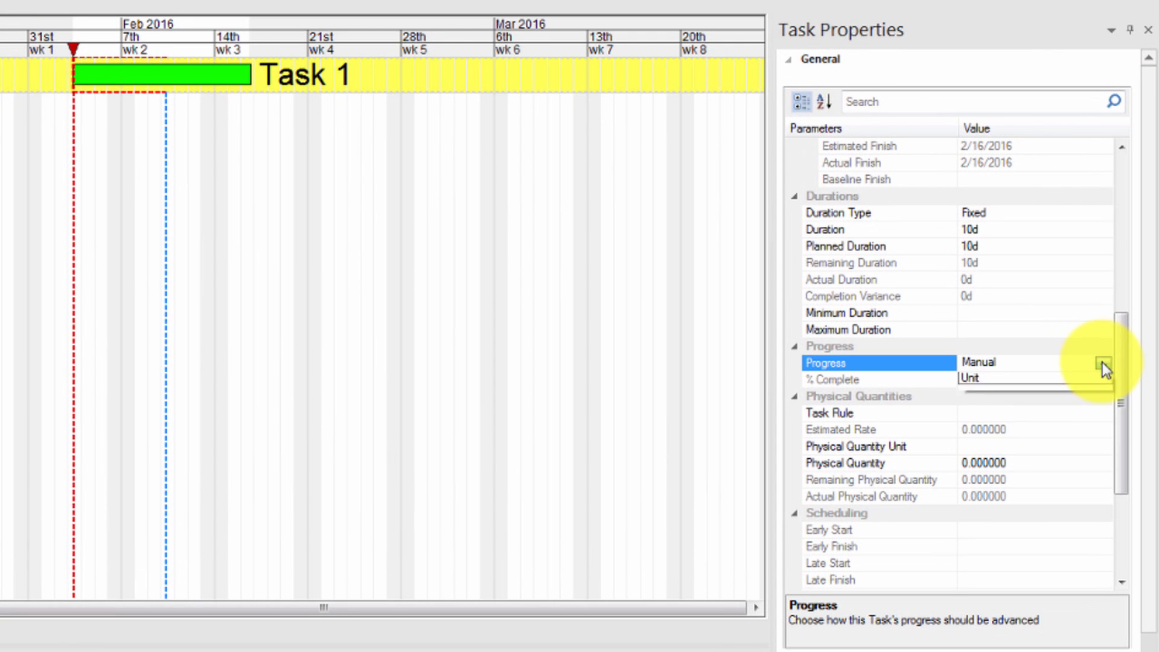
left_click(1134, 251)
left_click(1080, 405)
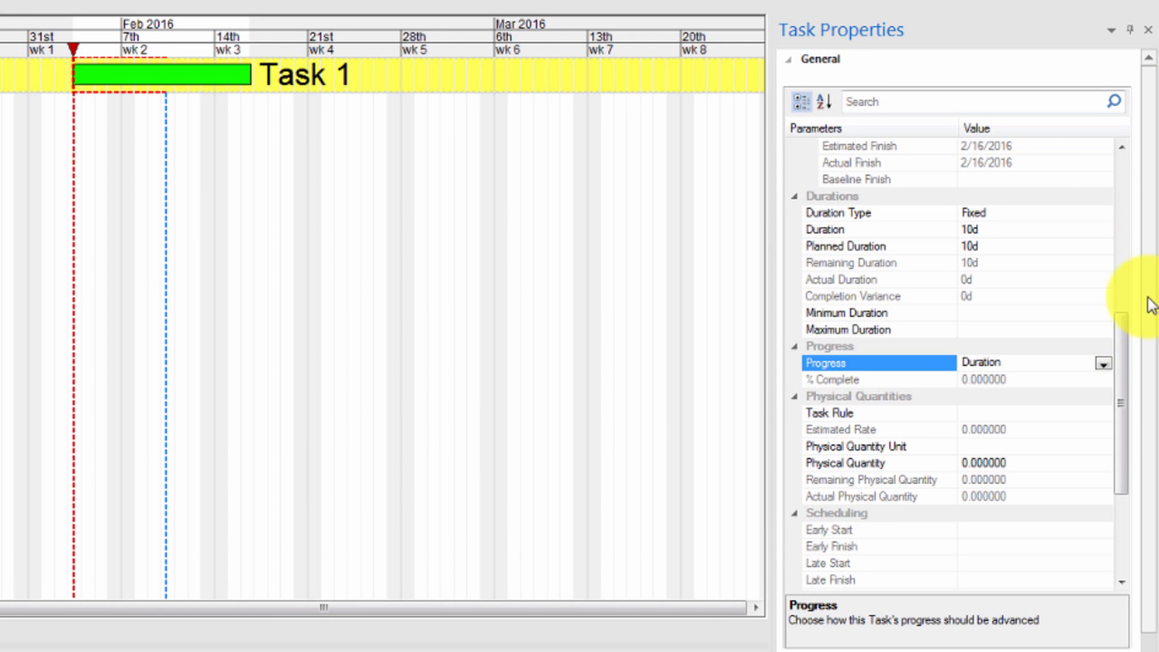
Start Task 1 at its planned start with a remaining duration of 4 days, and reschedule the project
scroll(1150, 304, "down", 6)
left_click(1110, 387)
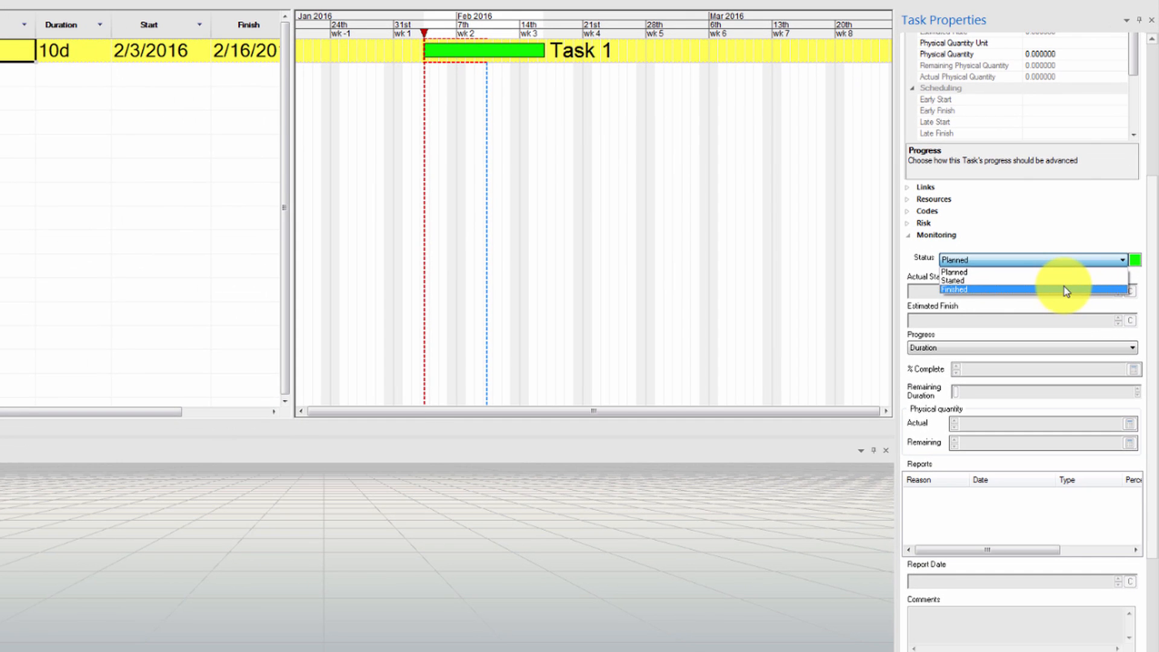
left_click(1048, 280)
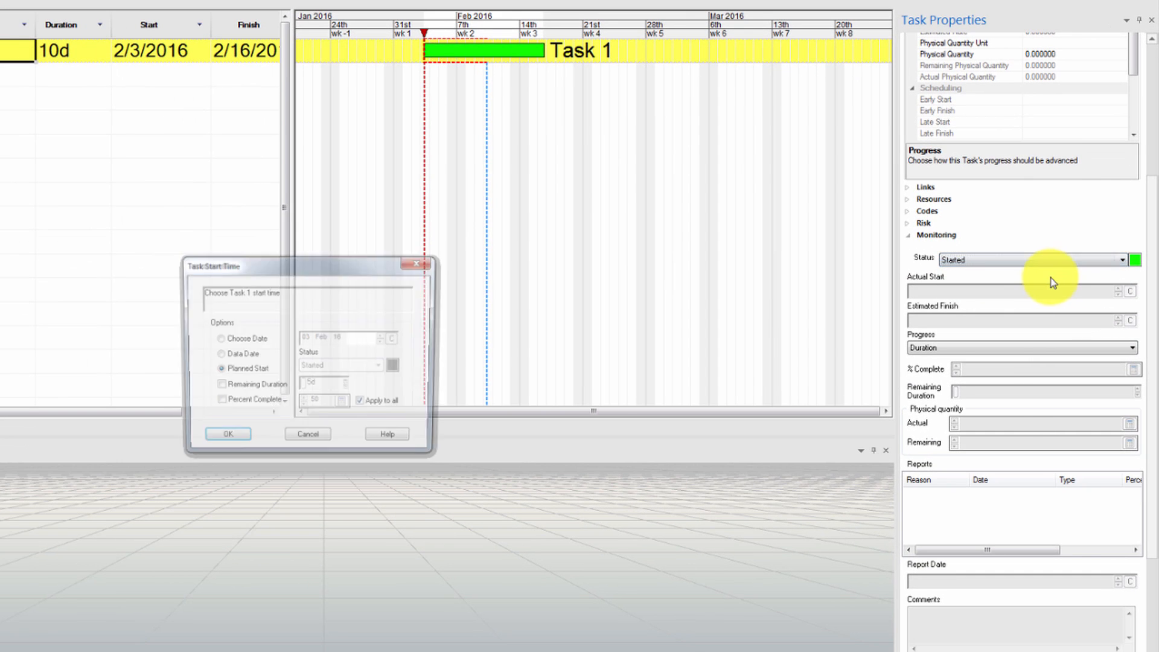
left_click(218, 387)
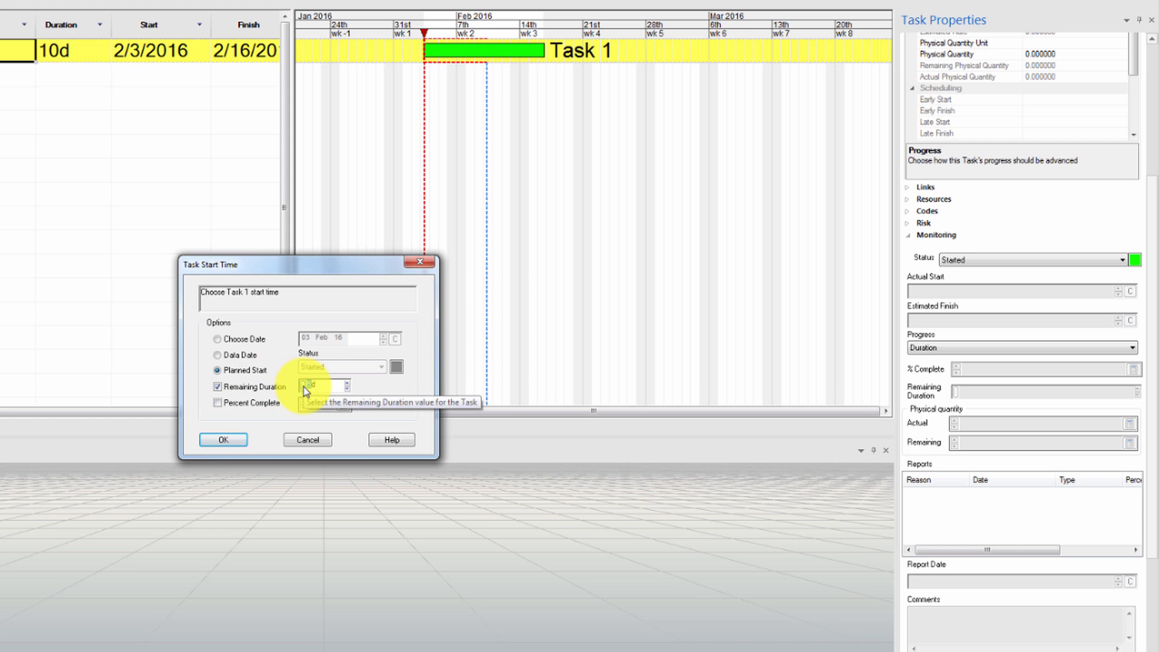
left_click(224, 440)
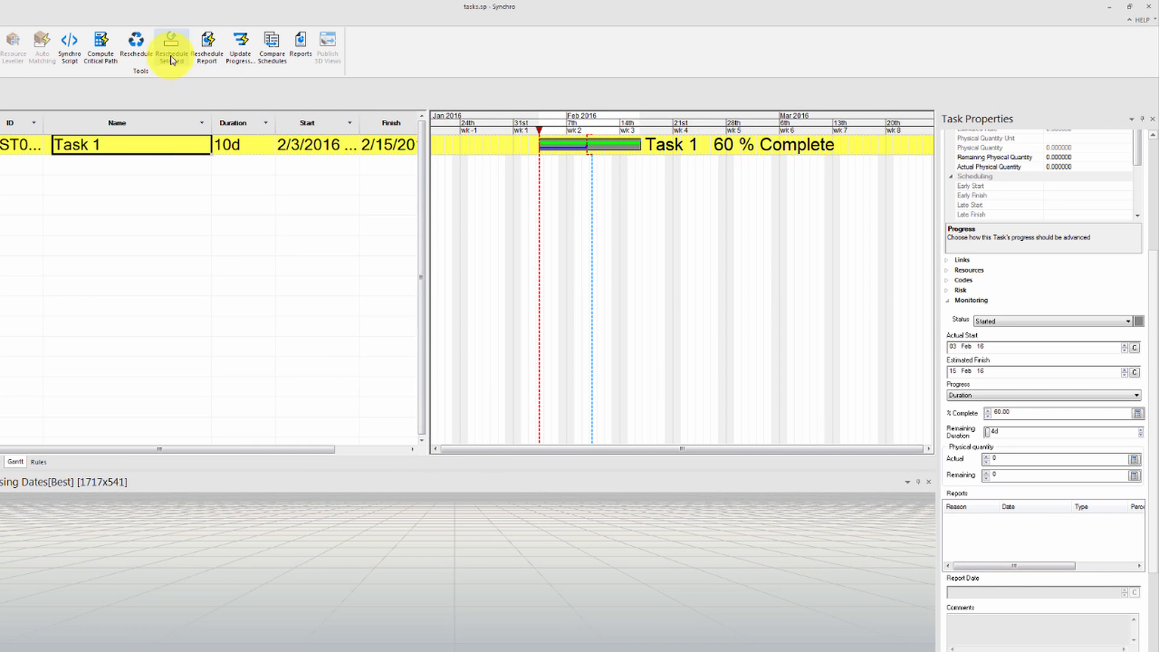
left_click(136, 45)
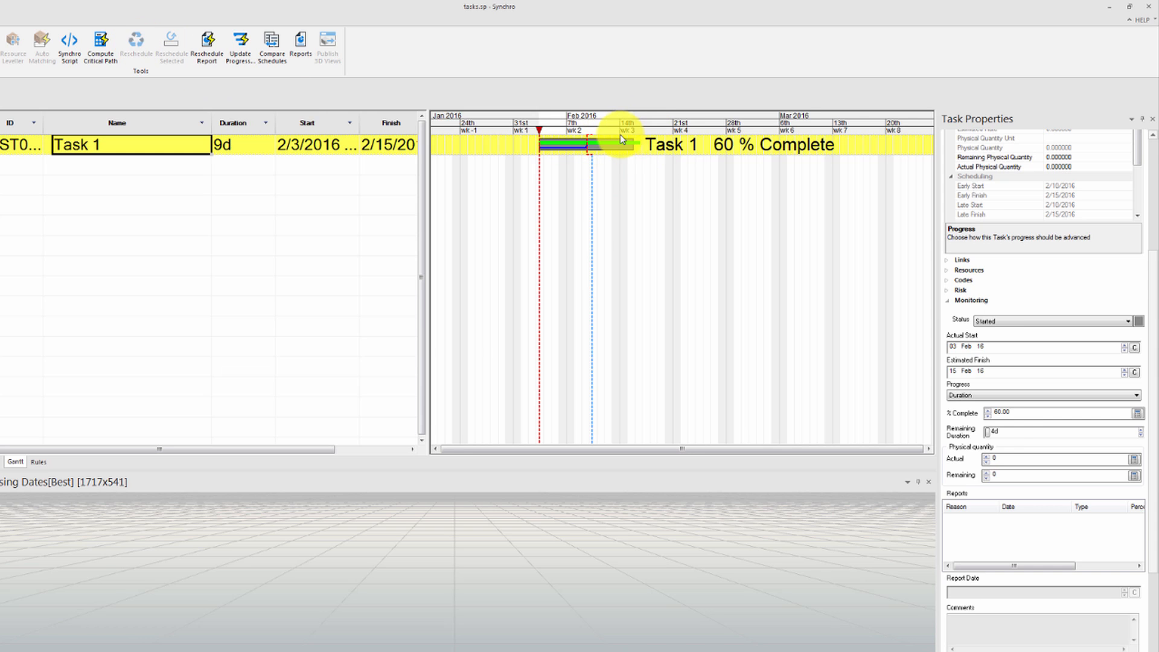
Change Task 1's progress method to Physical
left_click(984, 433)
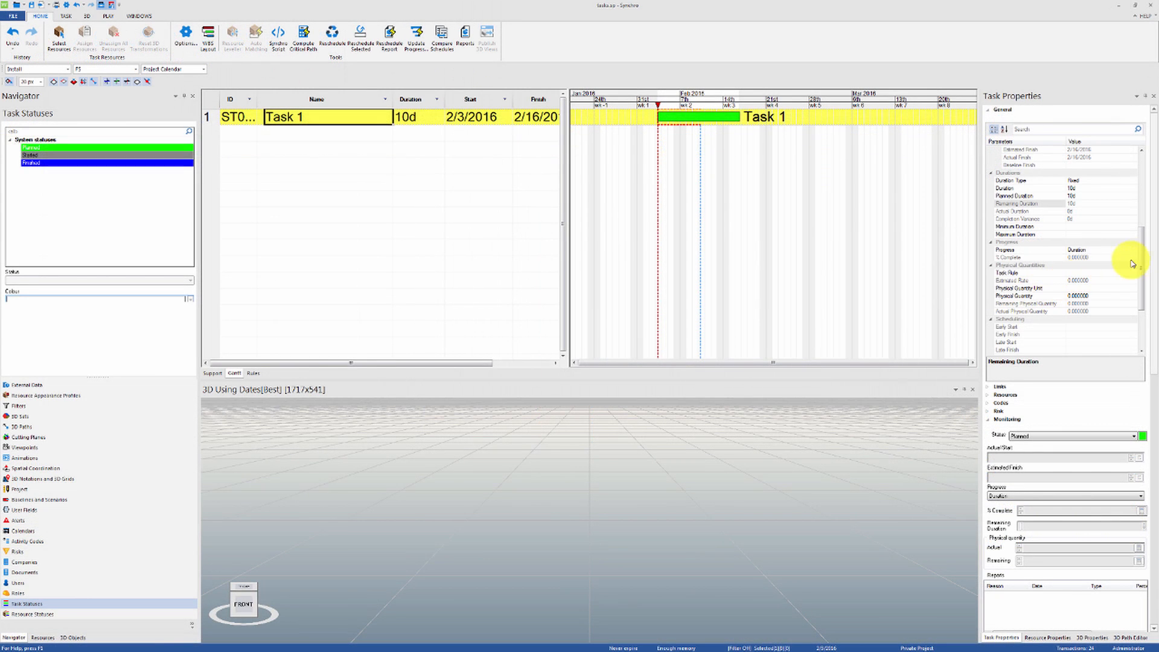
scroll(1145, 264, "up", 4)
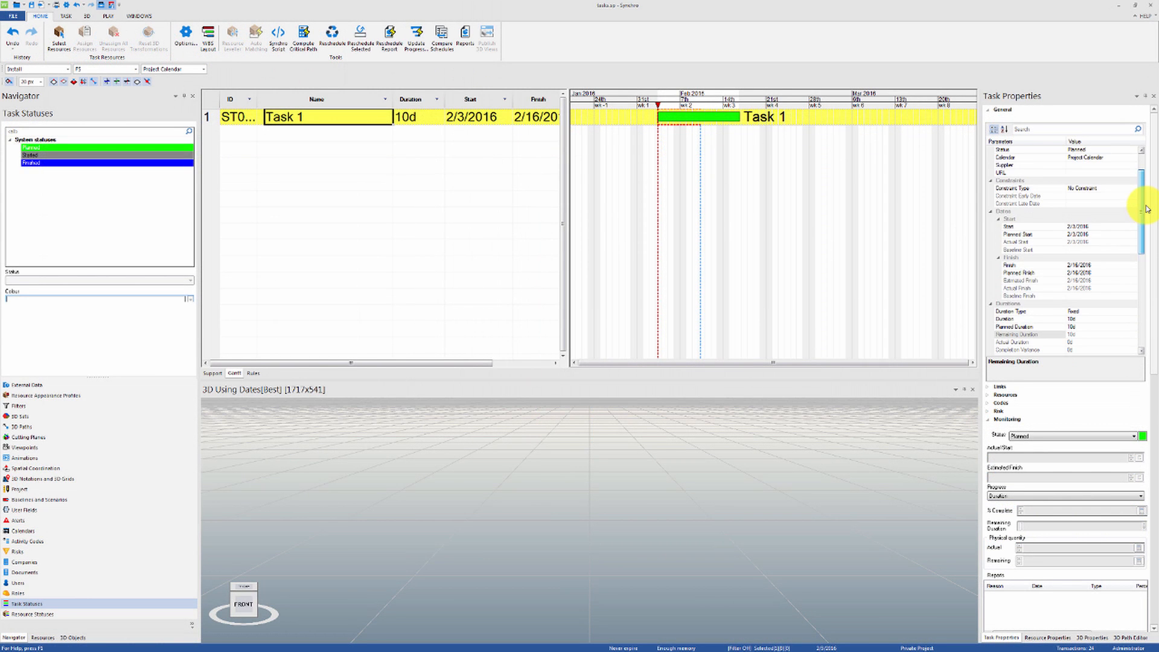
scroll(1145, 242, "down", 3)
left_click(1130, 259)
left_click(1133, 258)
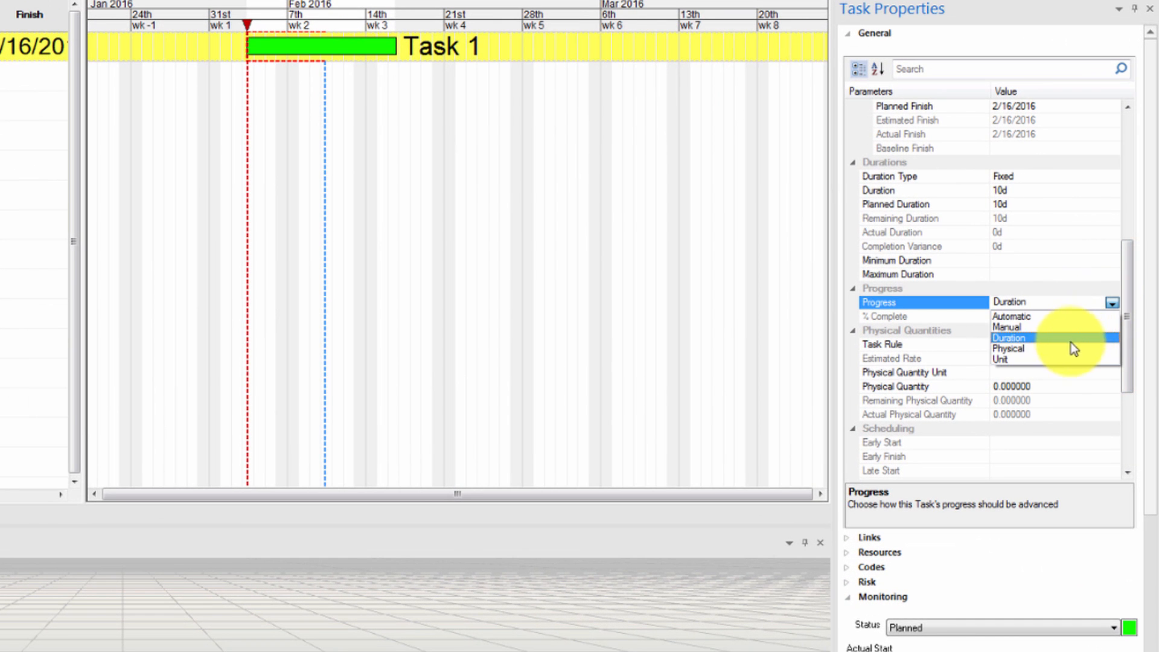
left_click(1071, 349)
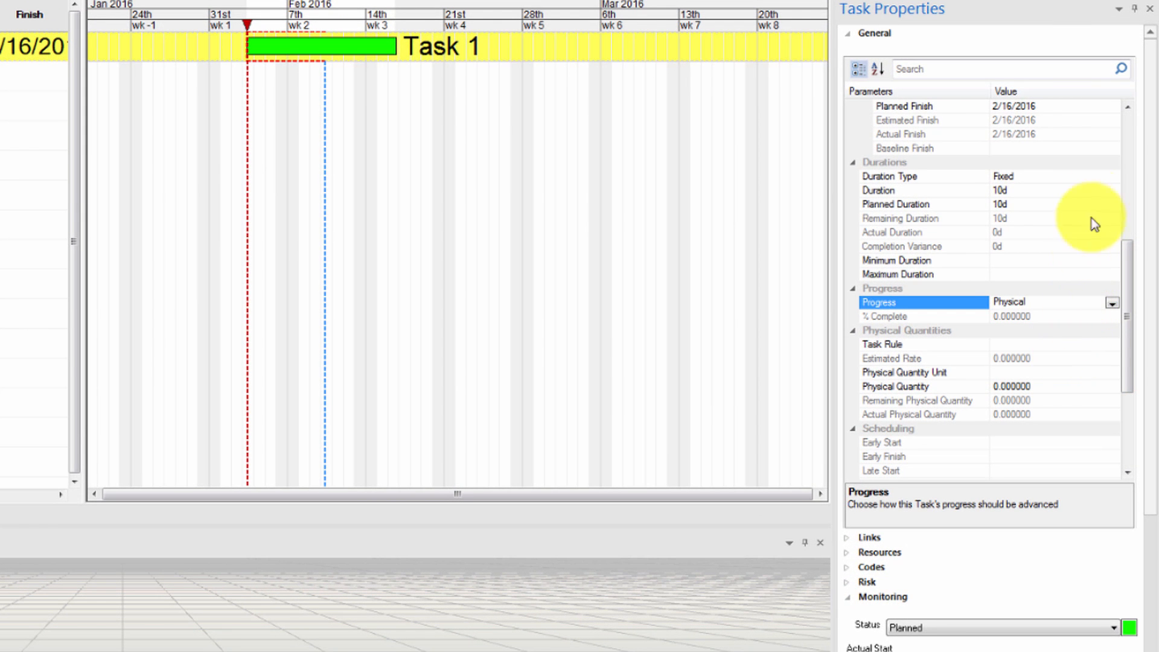
Set Task 1's duration type to Physical Quantity Dependent
left_click(1104, 177)
left_click(1111, 177)
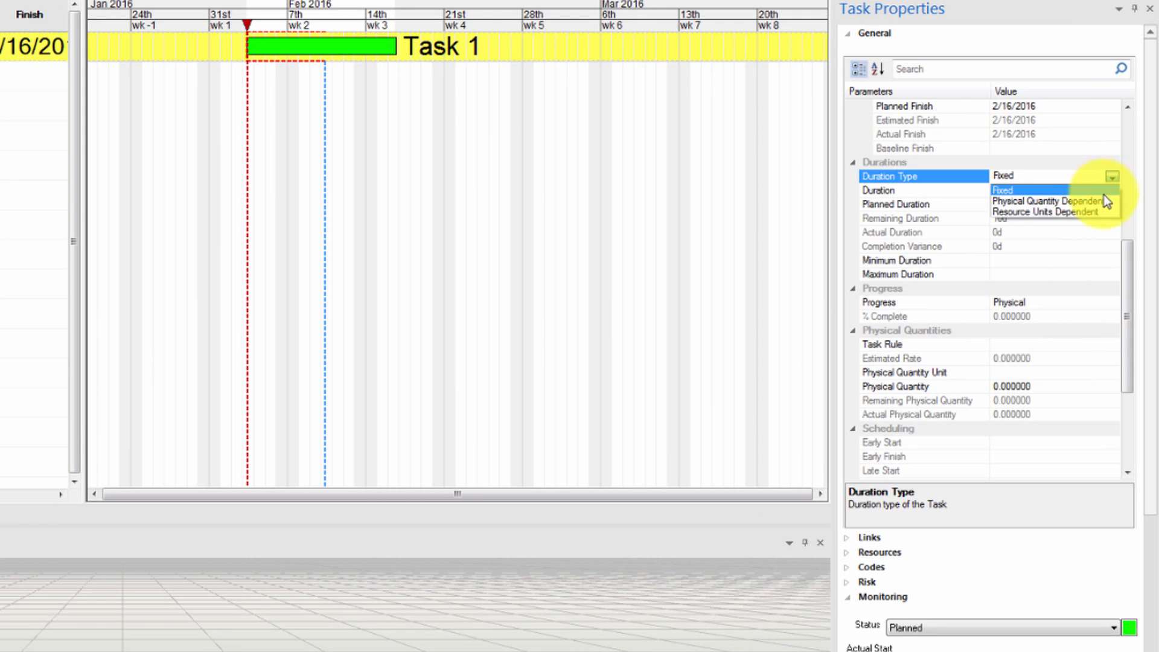
left_click(1103, 202)
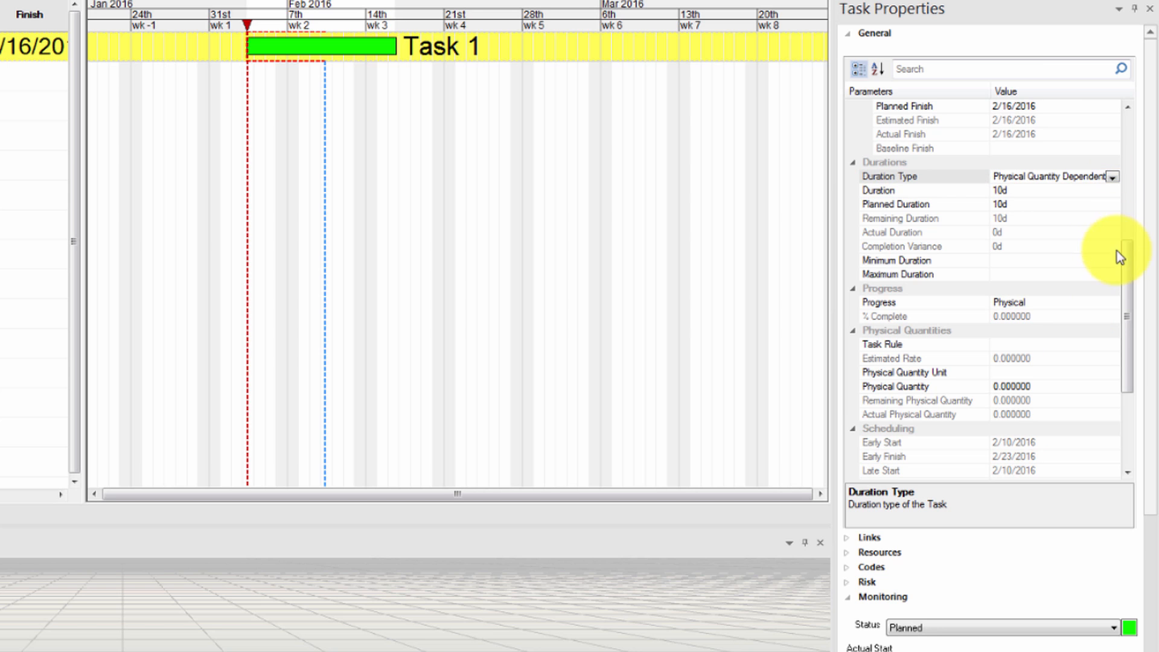
Give Task 1 a physical quantity of 10 with cubic feet as the physical quantity unit
left_click_drag(1127, 265, 1129, 290)
left_click_drag(1061, 333, 908, 311)
type("10")
key("Return")
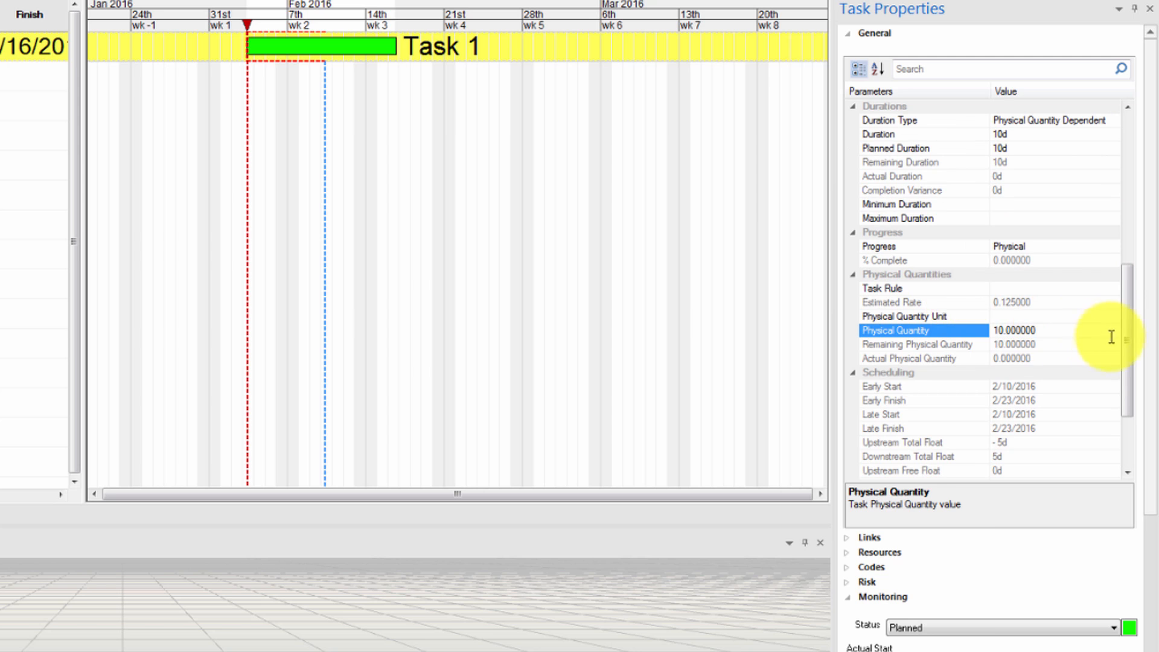
left_click(1112, 317)
left_click(1071, 341)
left_click(1073, 331)
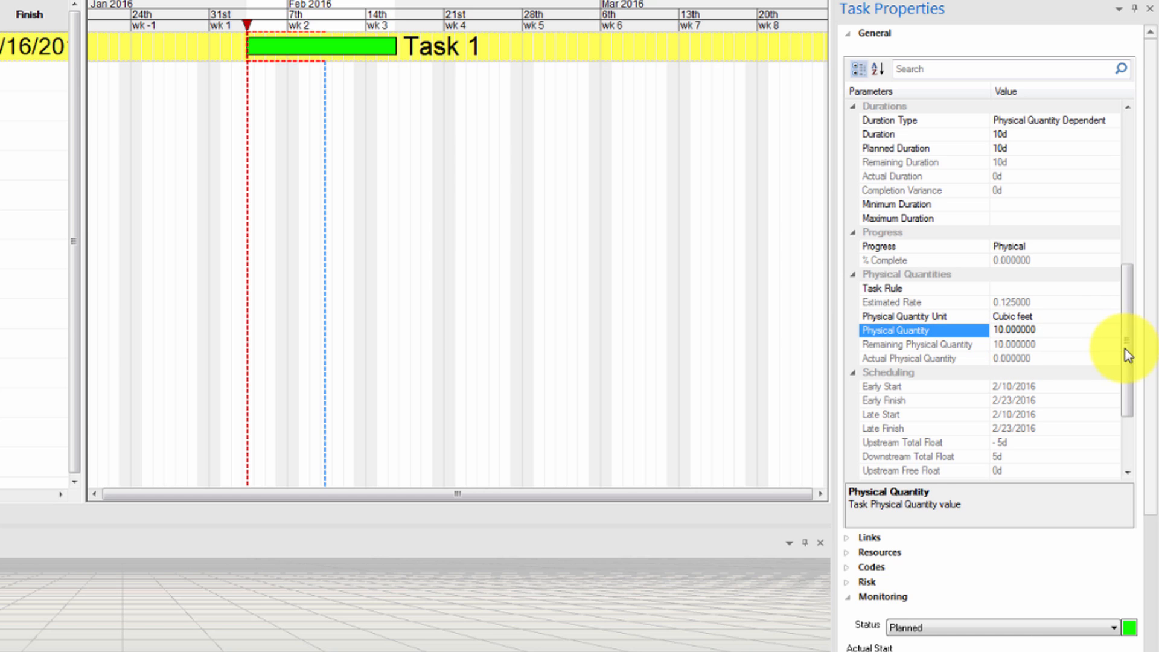
left_click(1076, 359)
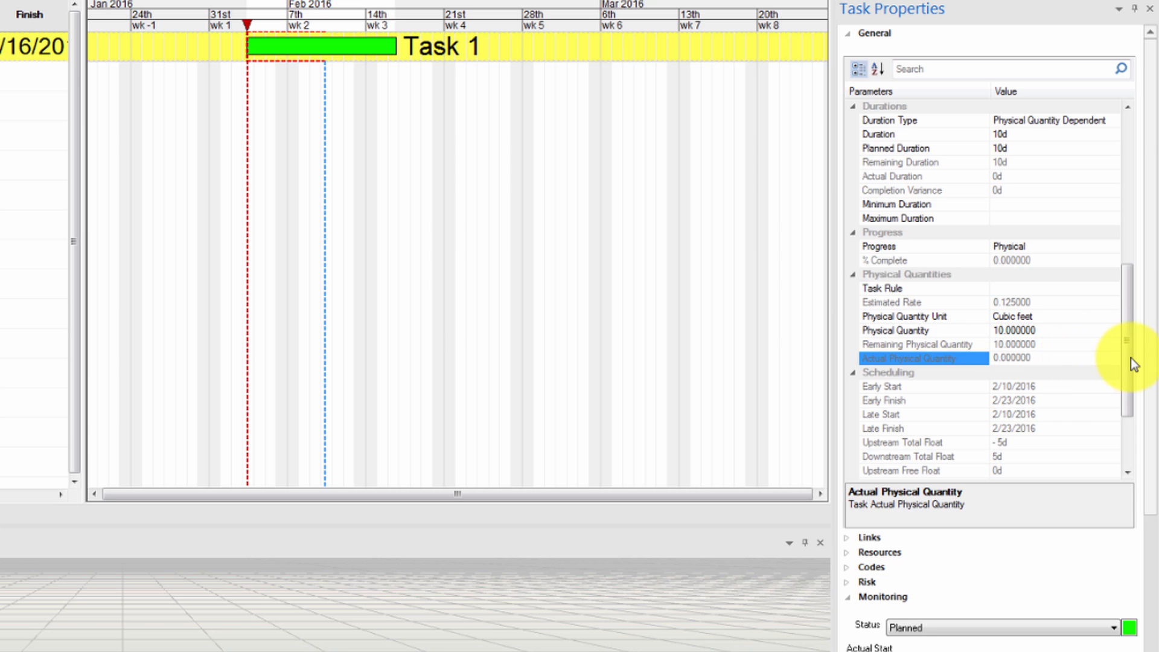
left_click(1051, 359)
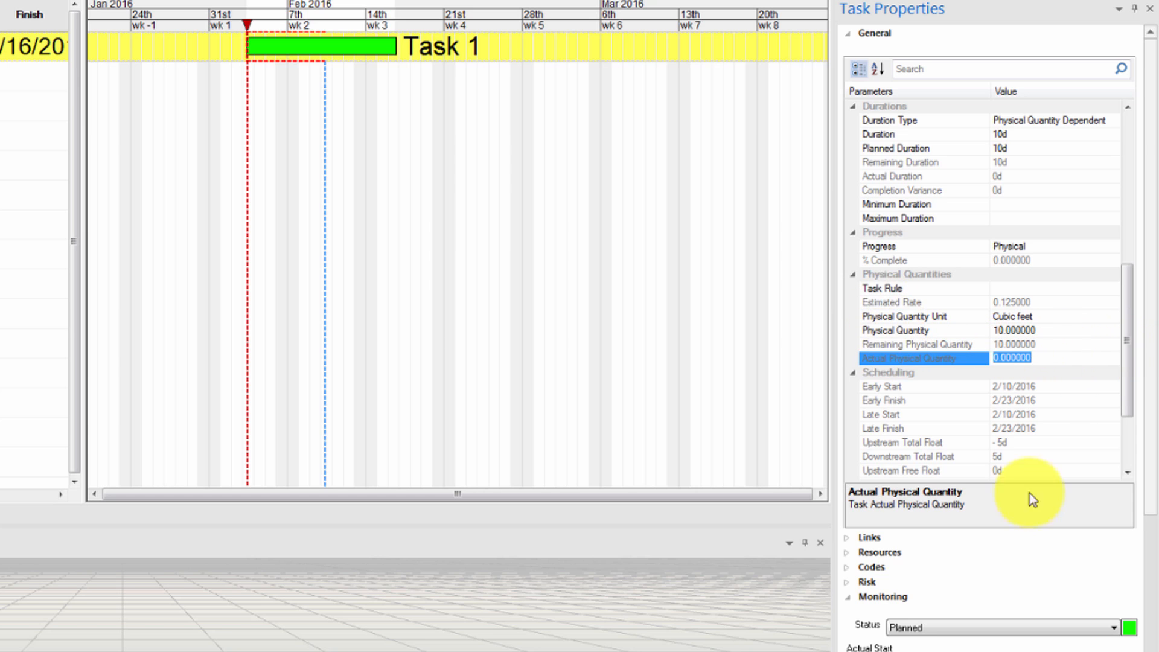
left_click(1061, 355)
Start Task 1 at its planned start and set its actual physical quantity to 5
left_click_drag(1127, 388, 1128, 466)
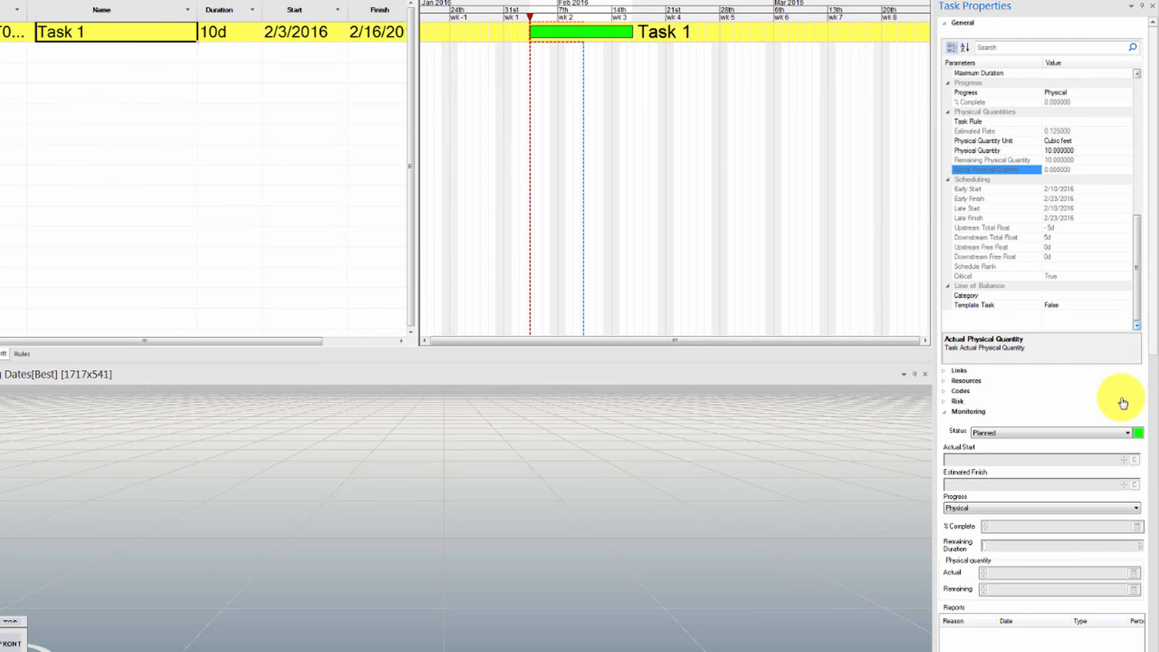
left_click(1123, 433)
left_click(1096, 452)
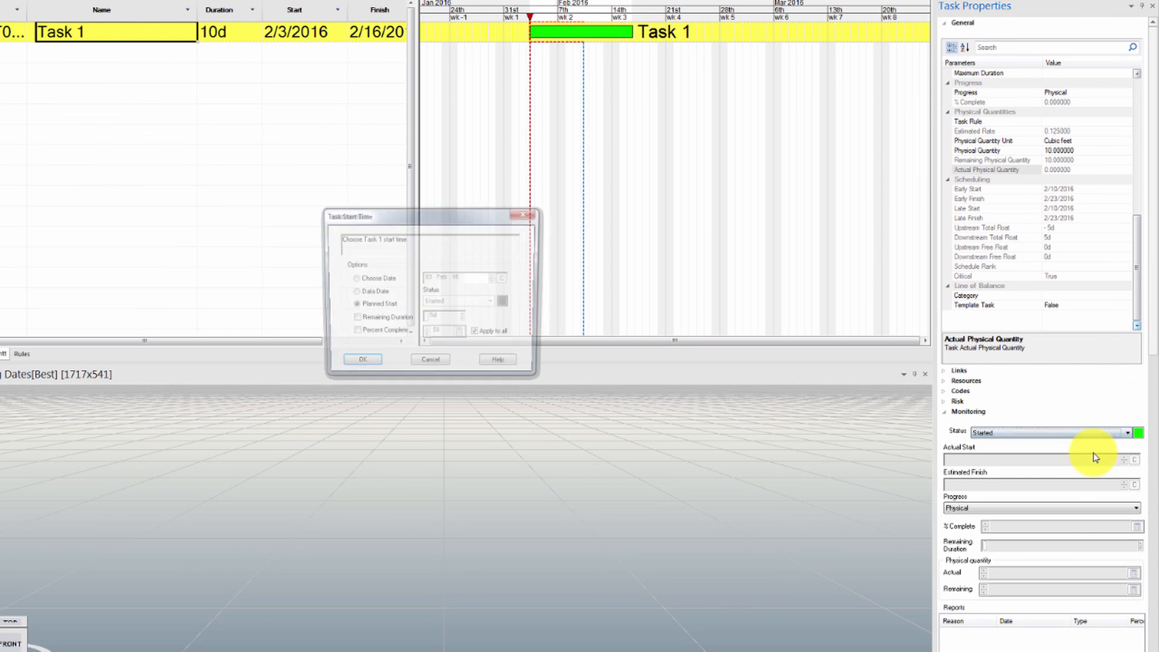
left_click(347, 369)
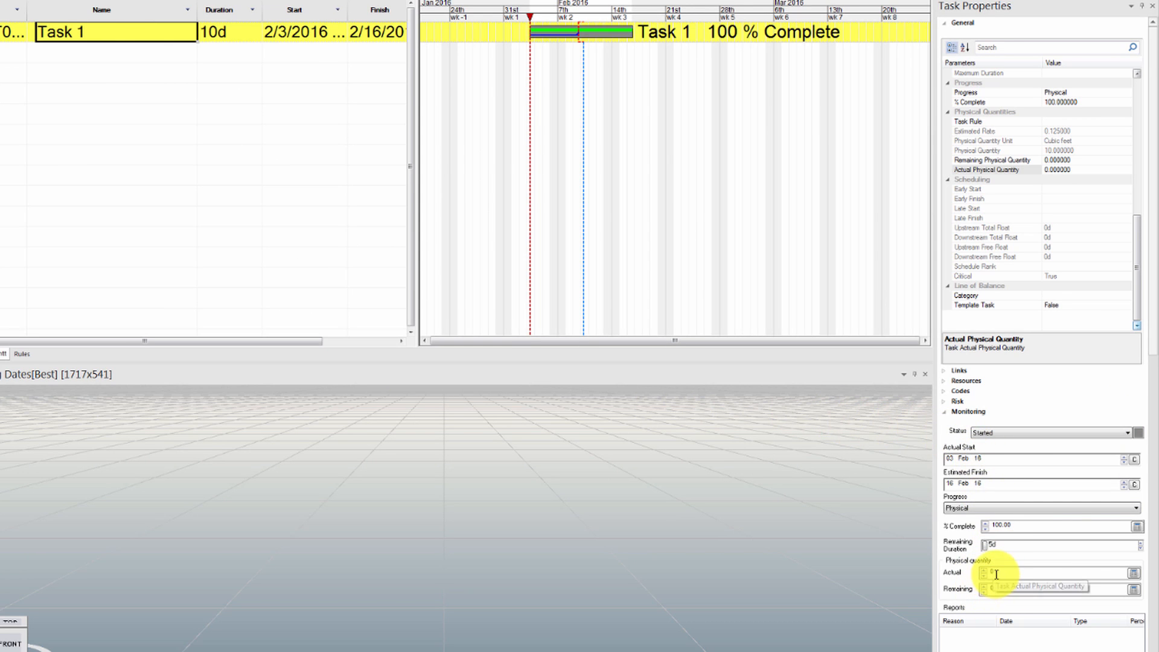
left_click_drag(997, 573, 964, 591)
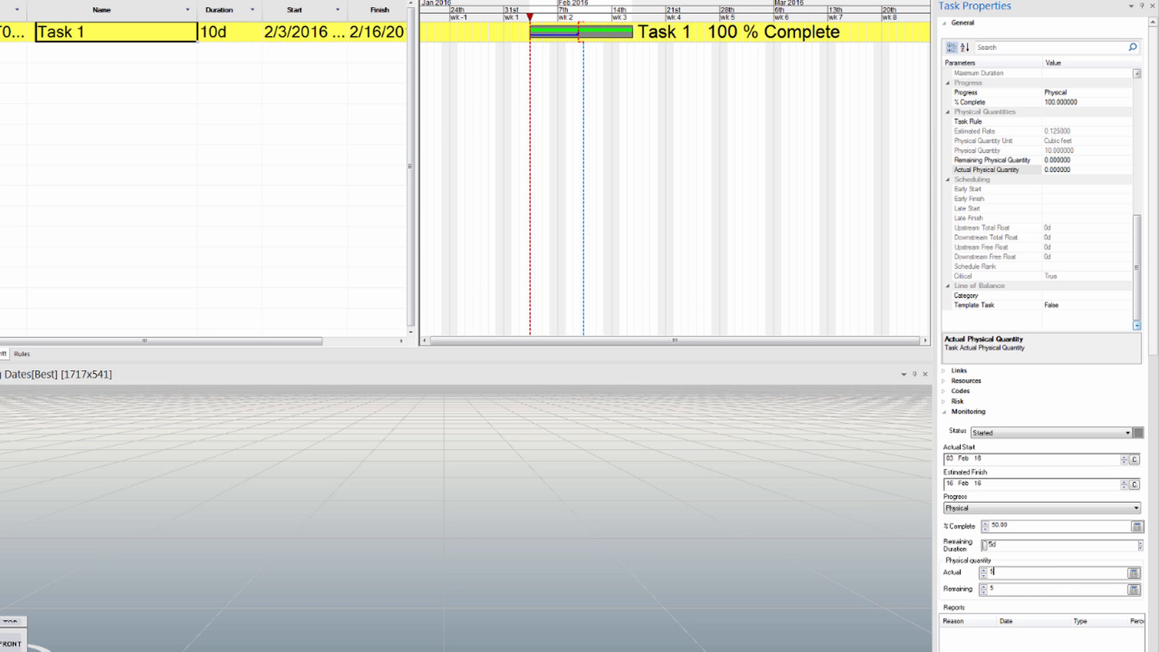
left_click(223, 1)
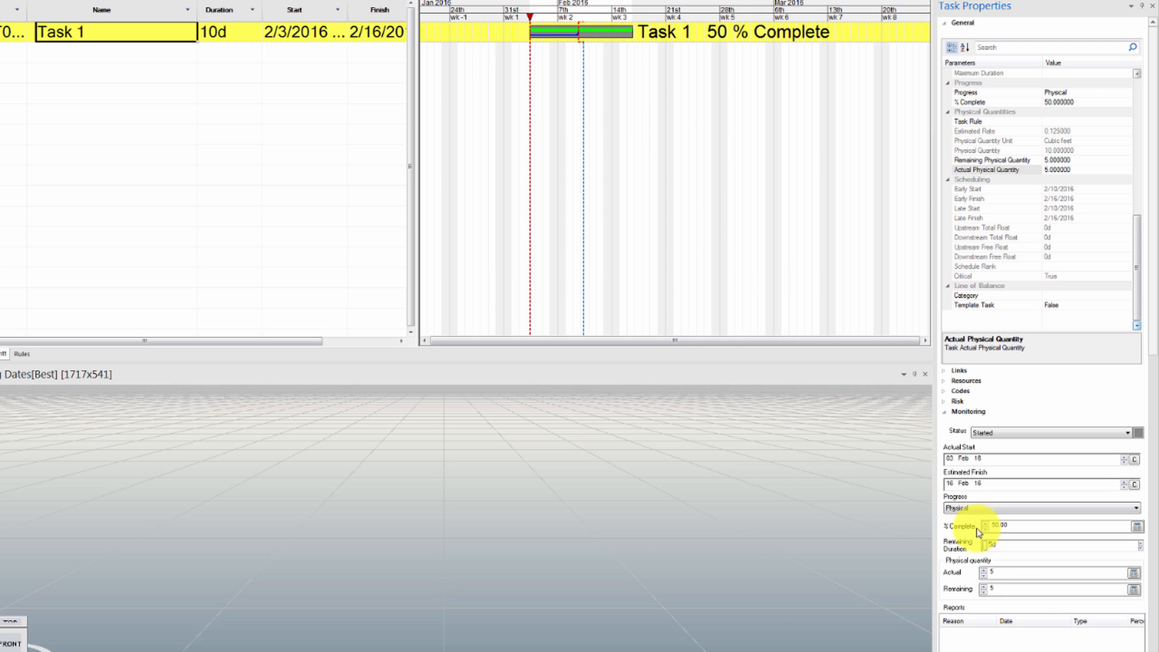
Raise Task 1's actual physical quantity to 6
left_click_drag(996, 573, 977, 572)
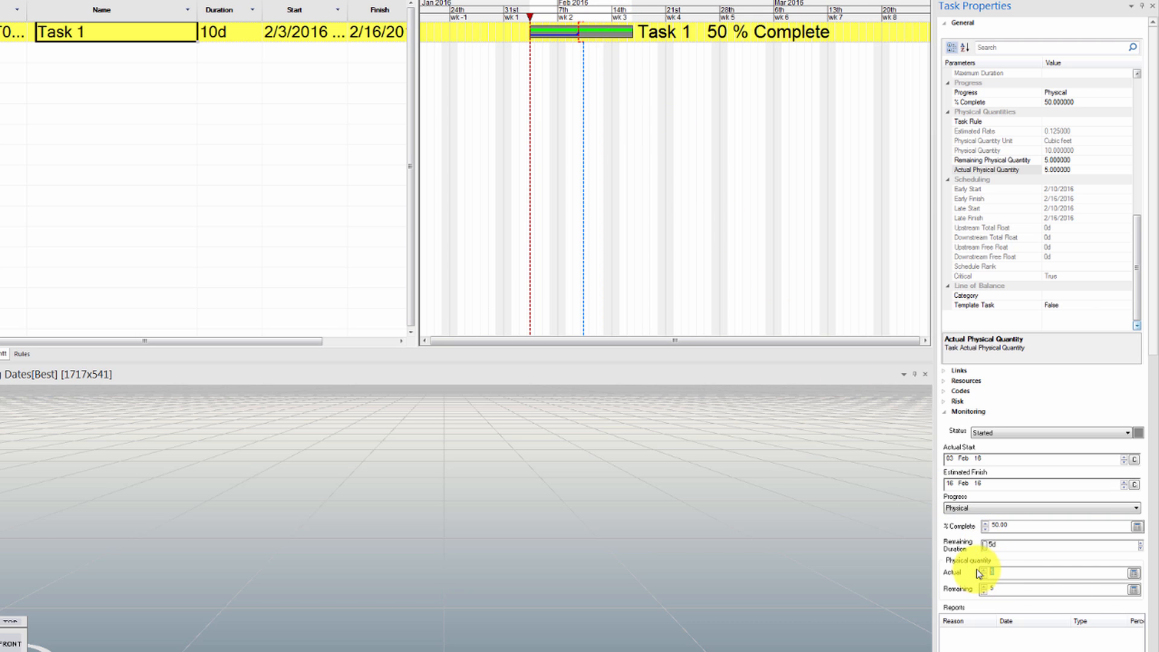
left_click(1002, 587)
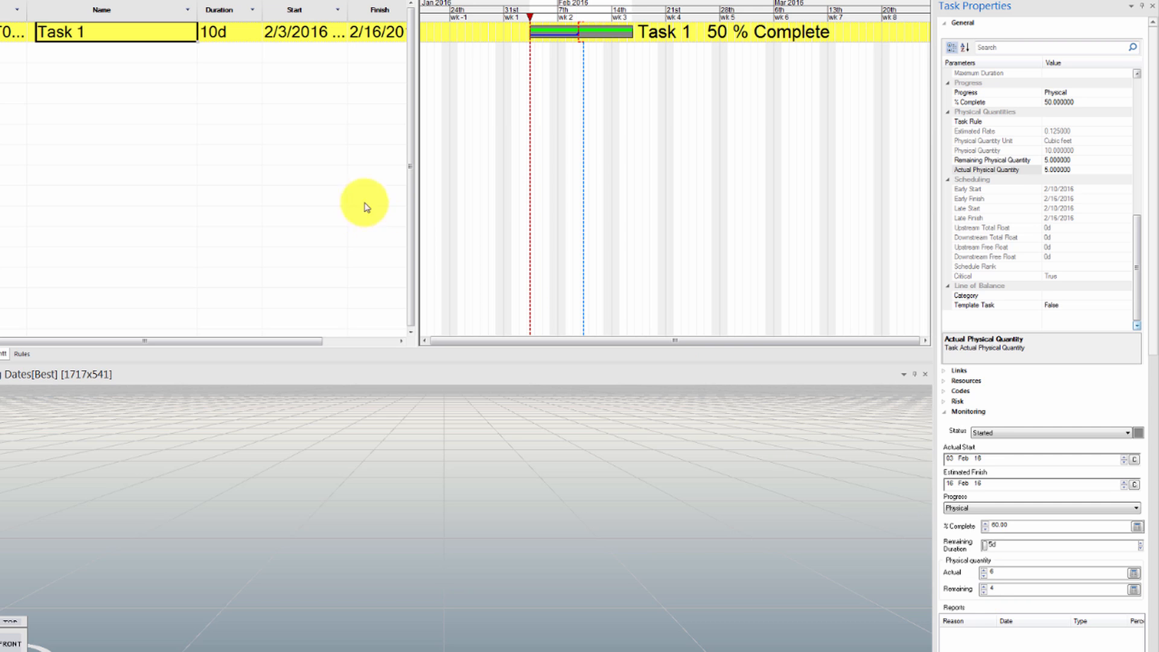
left_click(181, 57)
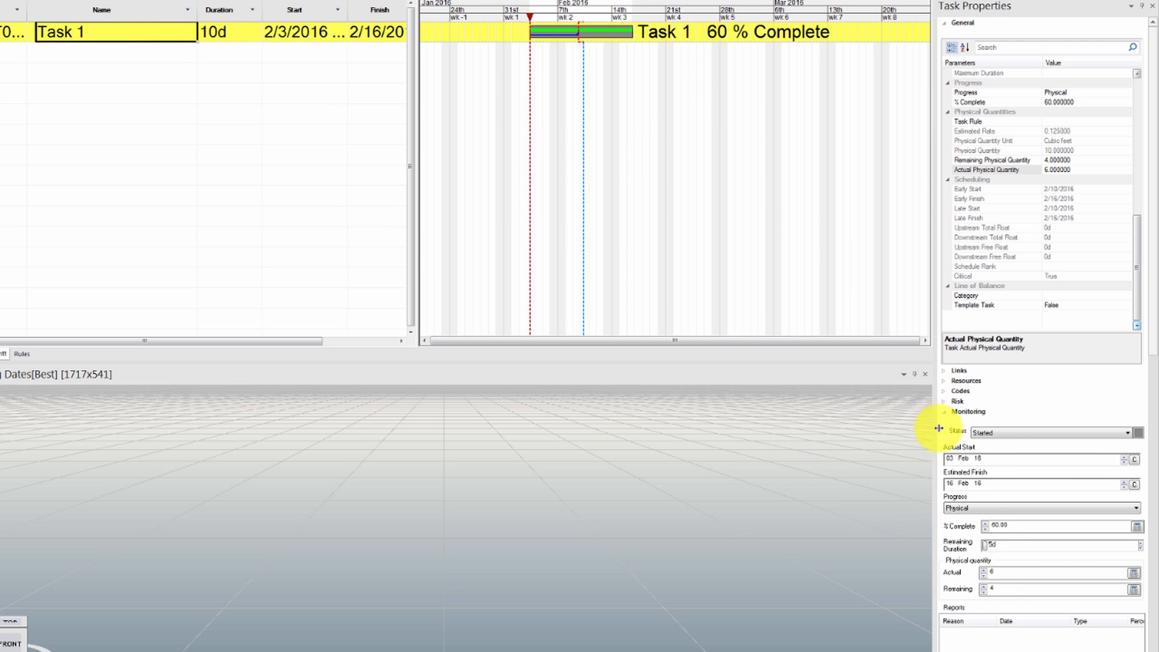
Set Task 1's remaining physical quantity to 7
left_click(983, 587)
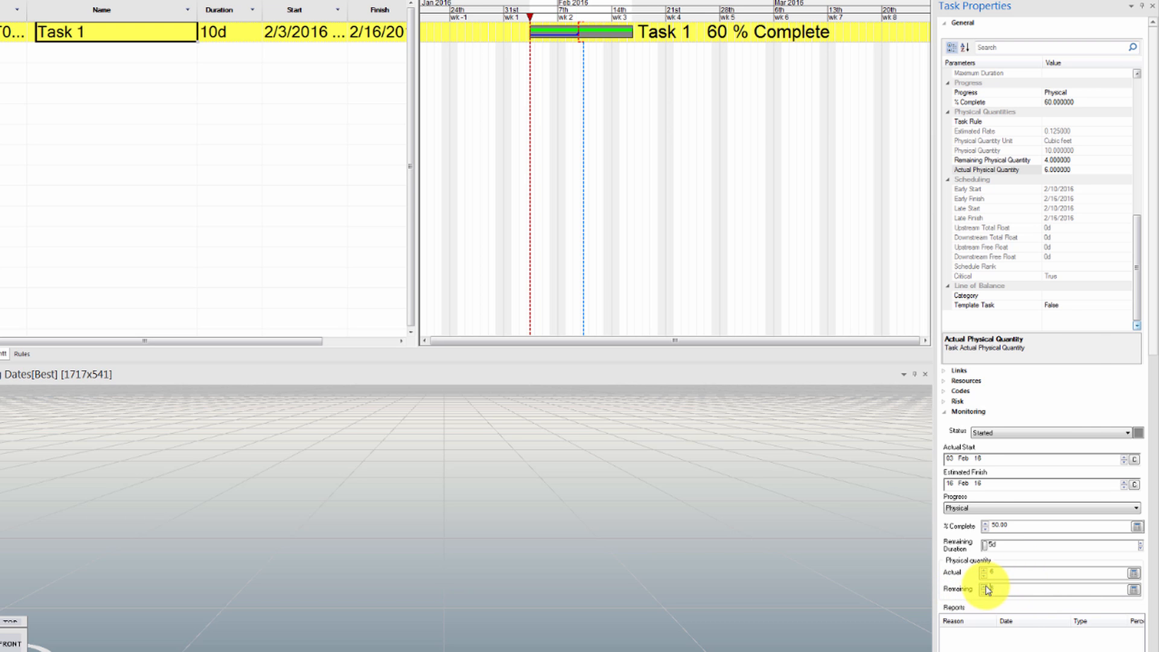
left_click(983, 587)
left_click(983, 587)
left_click(991, 525)
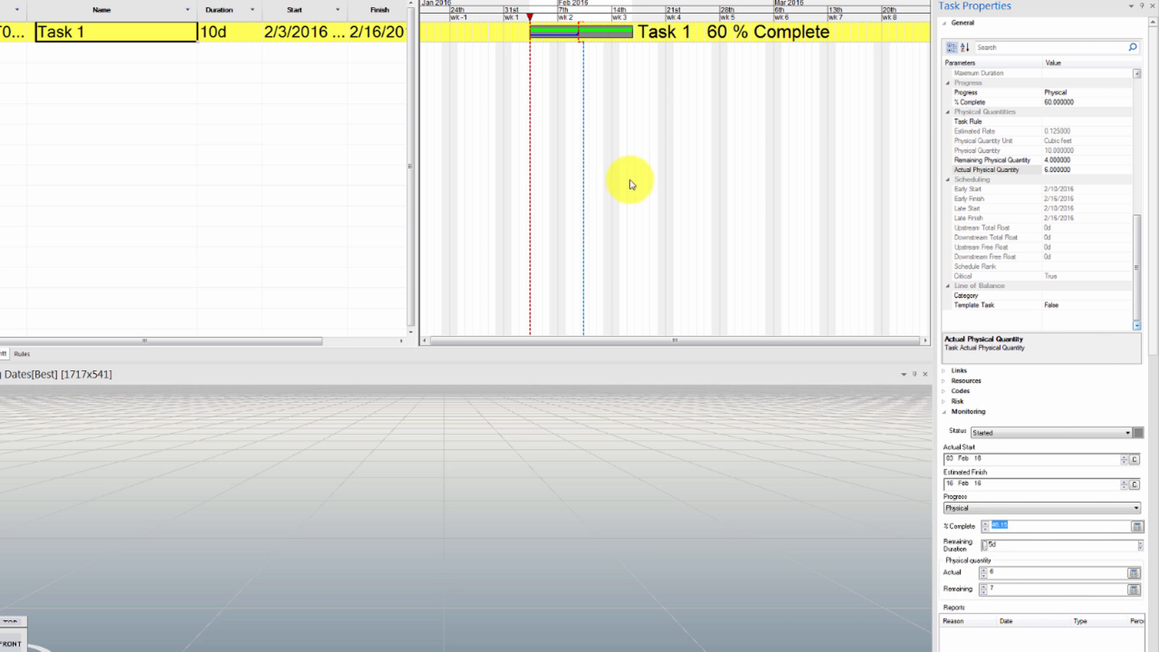
left_click(192, 53)
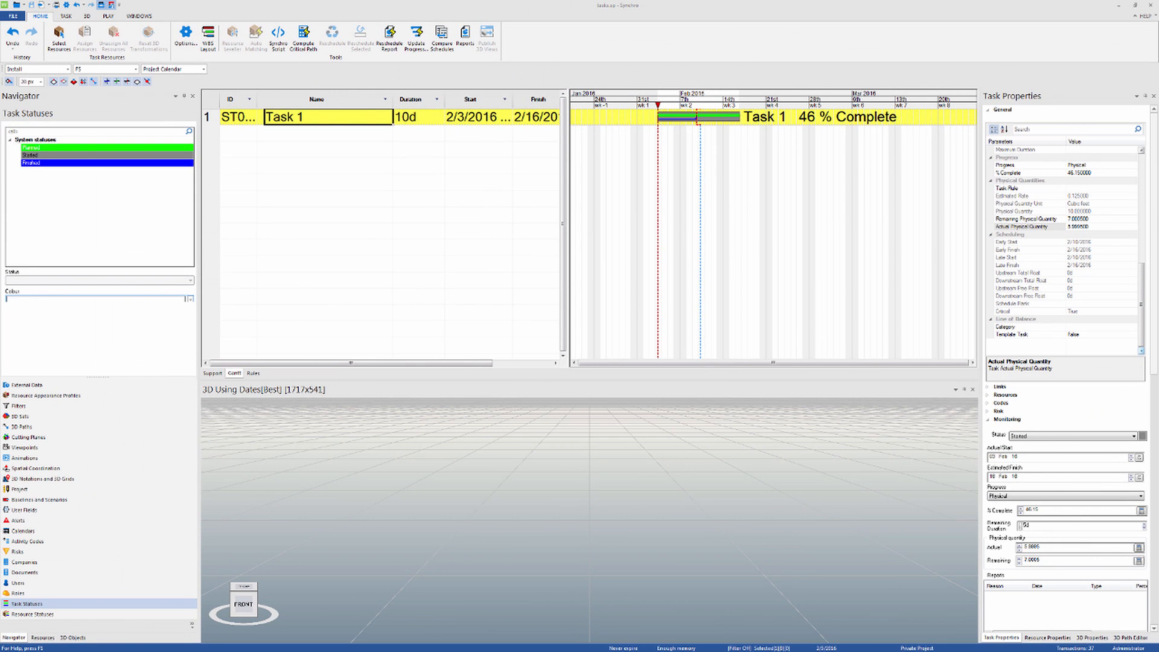
Create a new rule with the description "Task Rule"
left_click(253, 374)
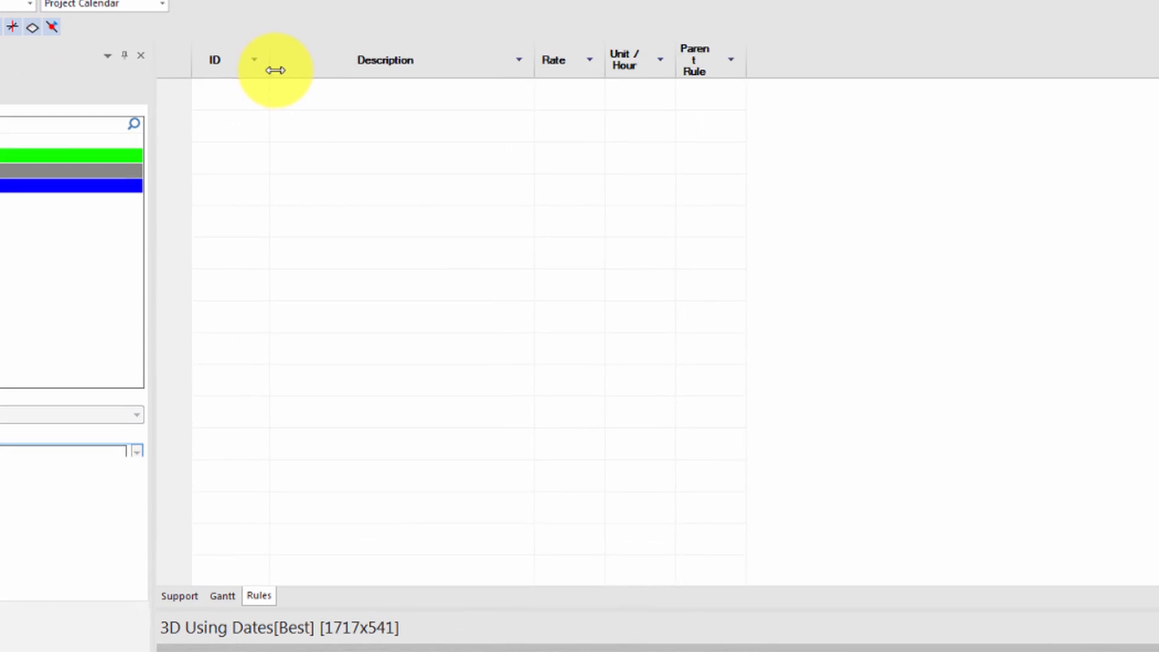
left_click(252, 116)
type("Task Rule")
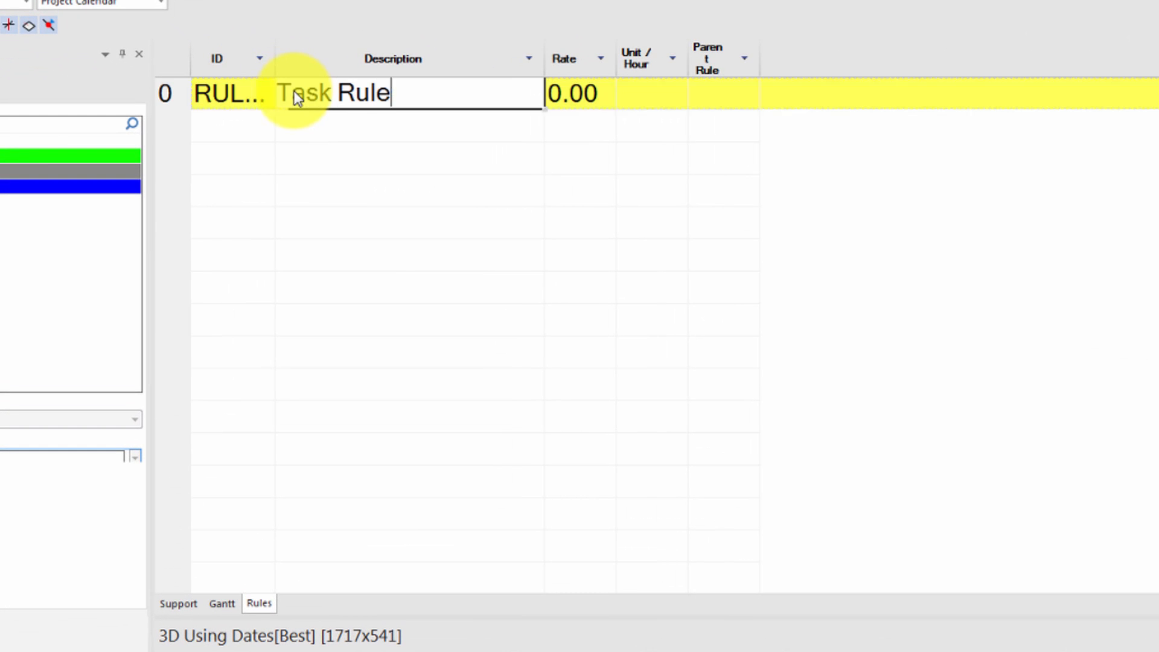
key("Return")
Set the new rule's hourly unit to cubic feet and its rate to 5
left_click(672, 60)
left_click(681, 95)
left_click(679, 89)
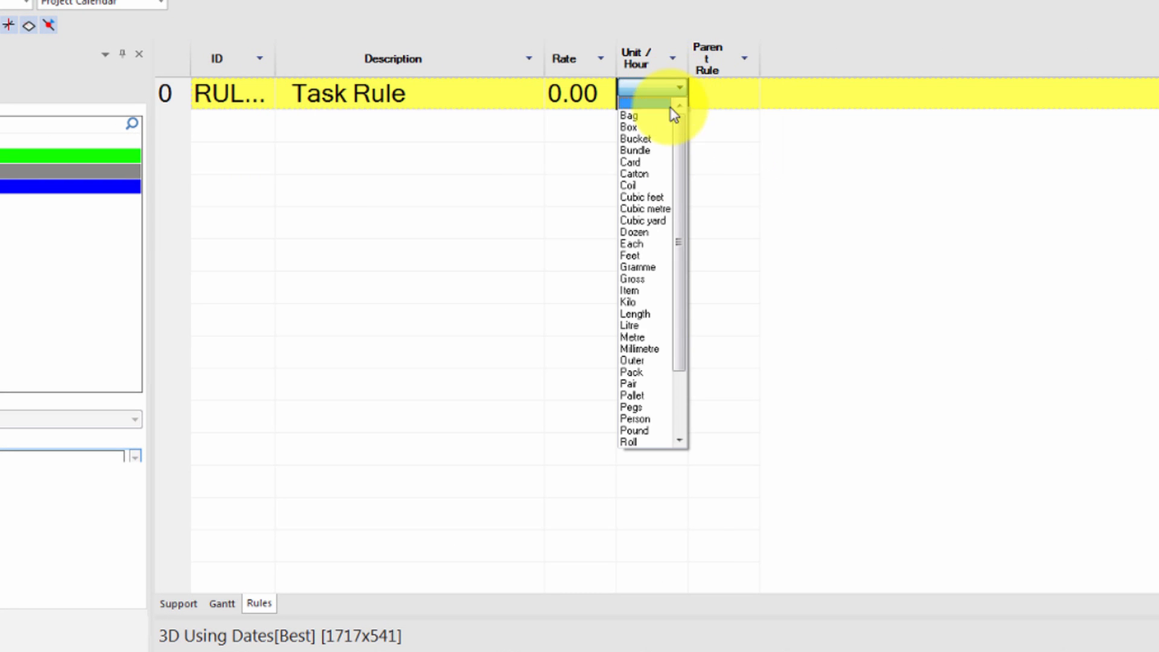
left_click(666, 176)
left_click(590, 93)
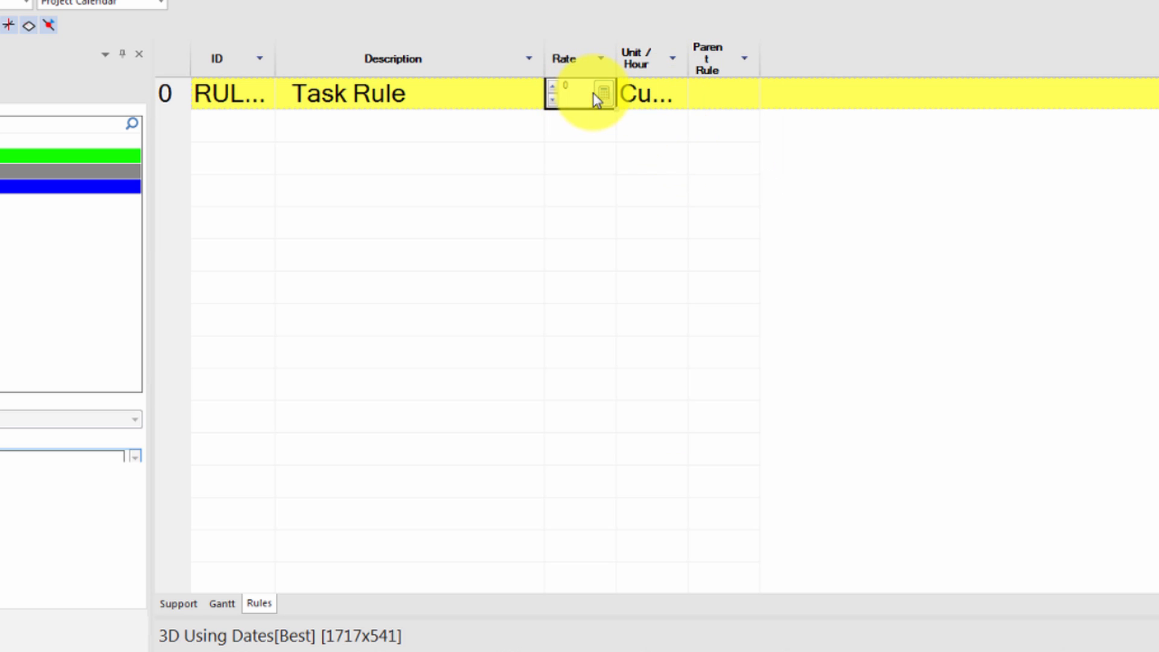
type("5")
key("Return")
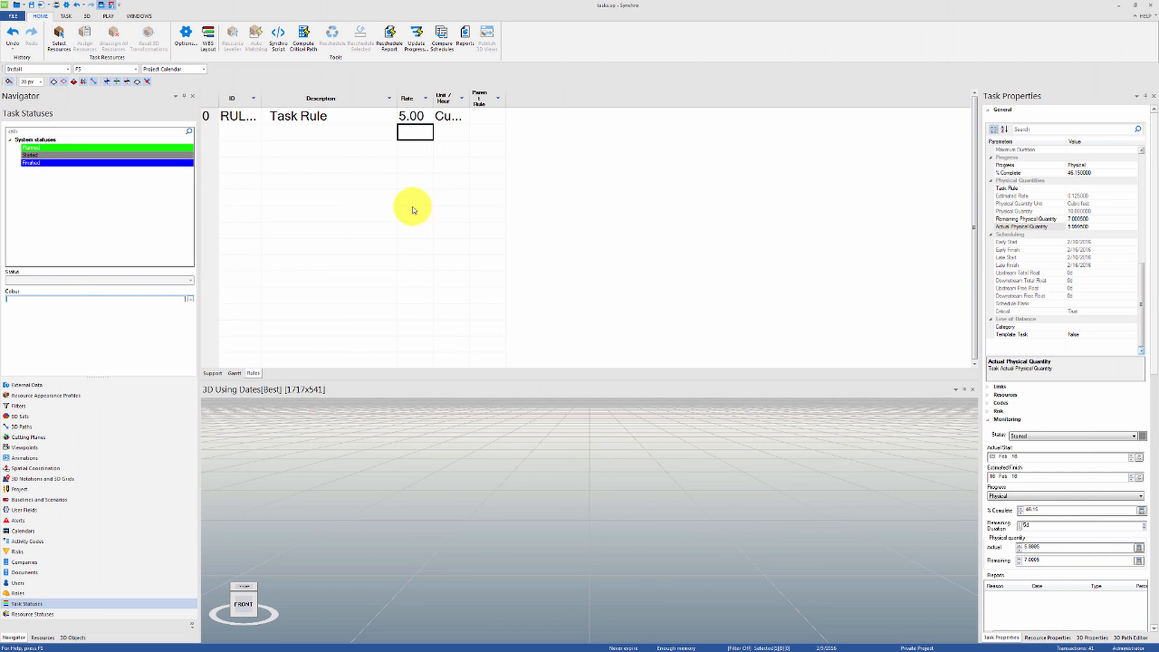
Return to the Gantt view and assign Task Rule as Task 1's task rule
left_click(234, 373)
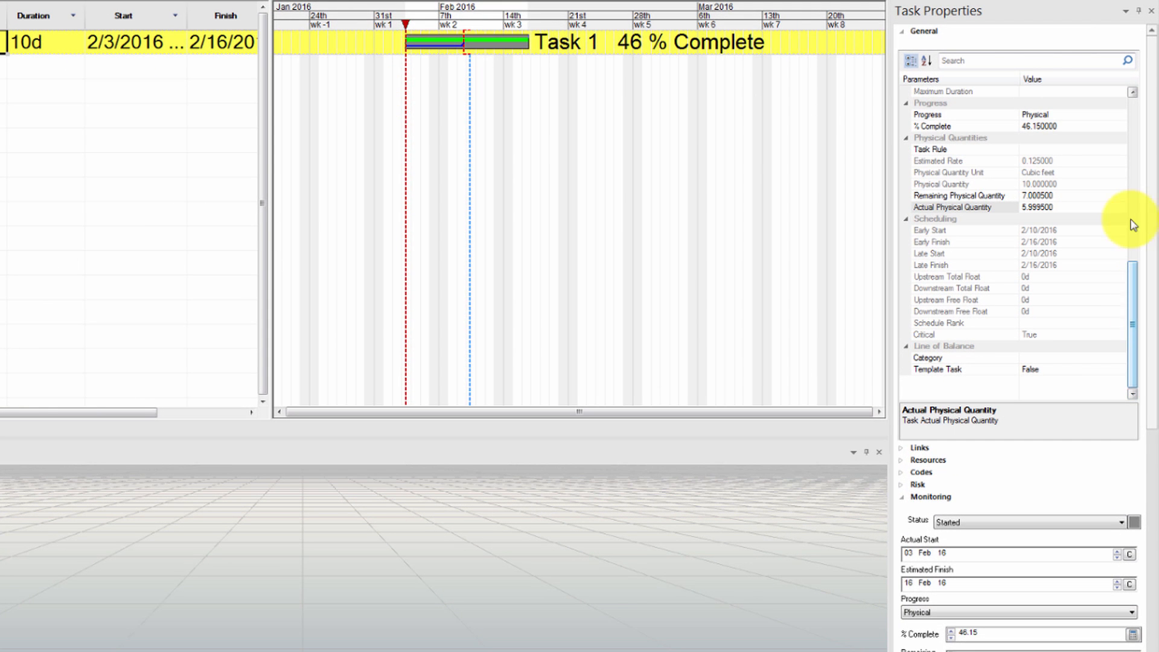
left_click(1114, 154)
left_click(1099, 168)
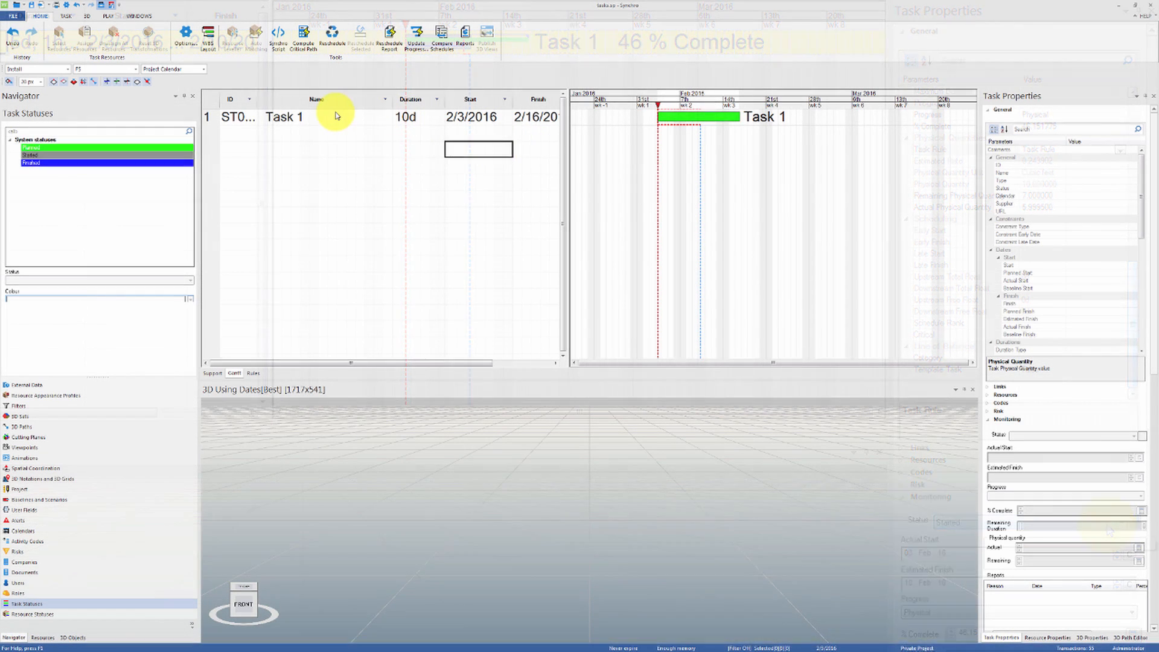
Change the planned Task 1's progress method from Automatic to Unit
left_click(340, 123)
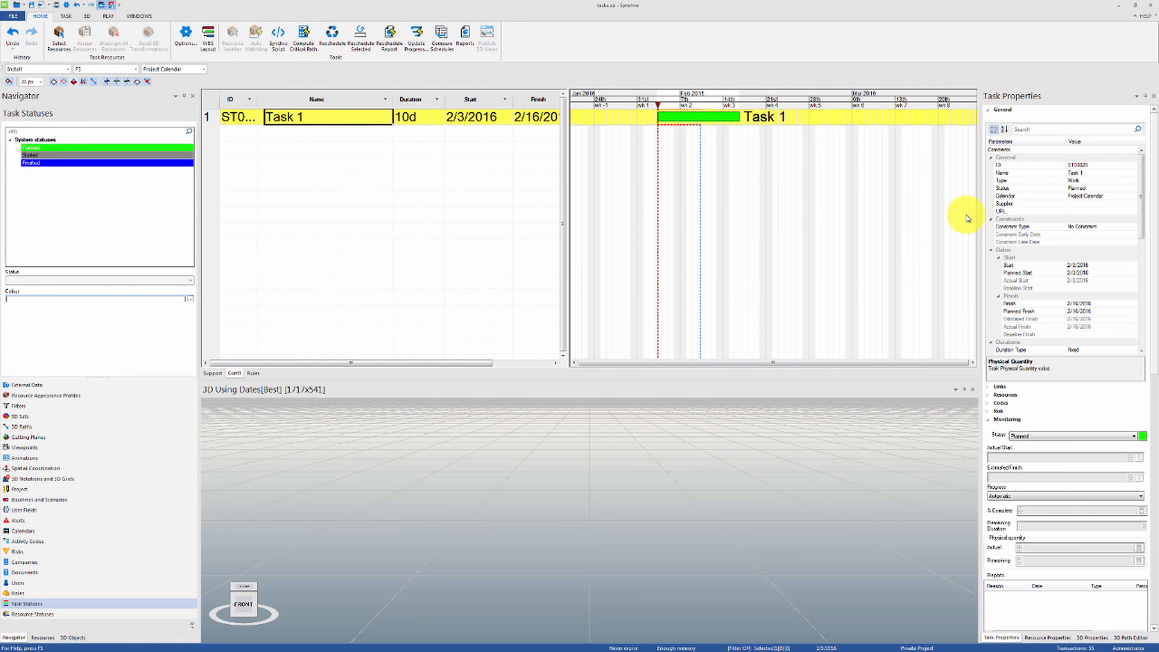
left_click_drag(1141, 223, 1143, 288)
left_click(1134, 266)
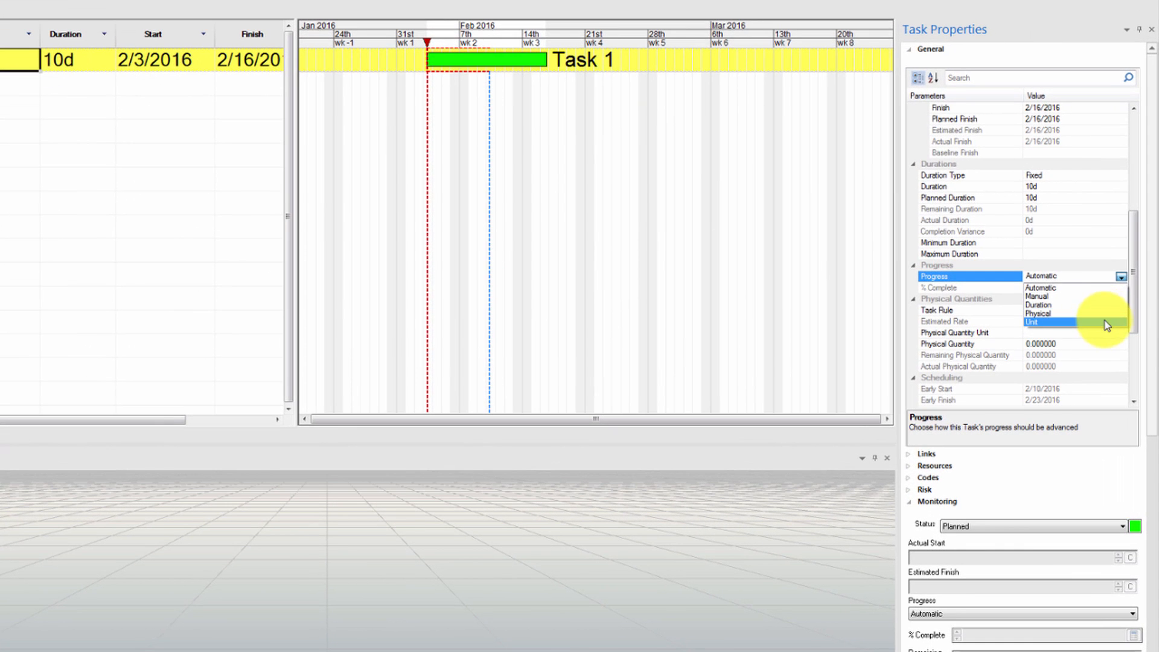
left_click(1121, 292)
left_click_drag(1134, 281, 1141, 335)
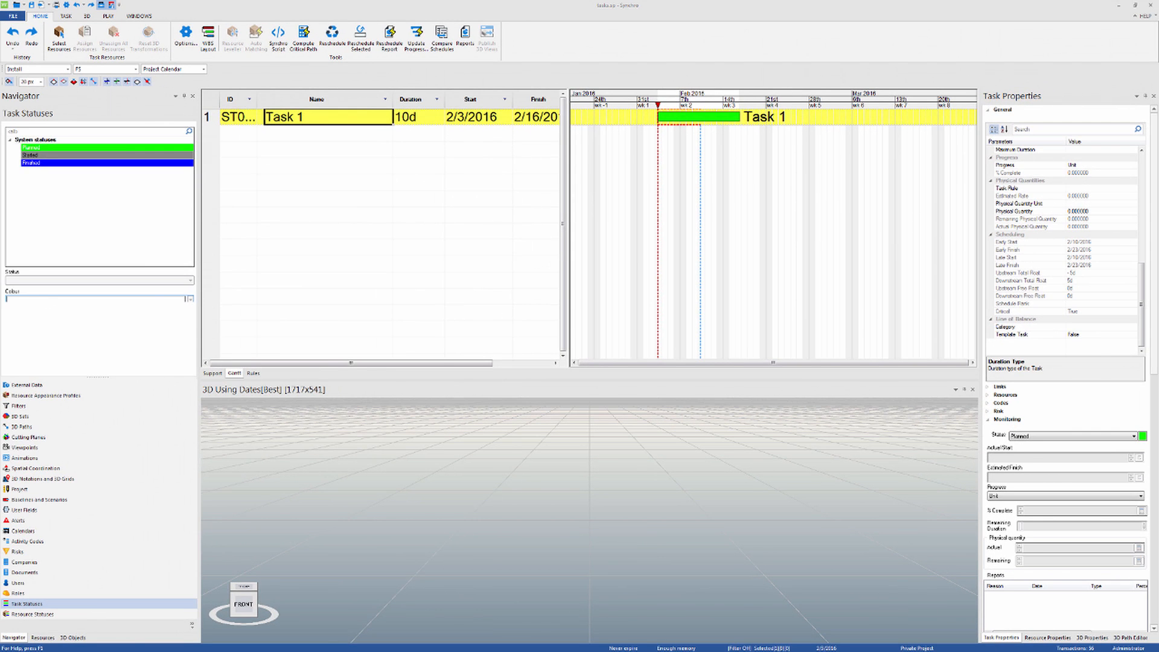
Add an equipment resource named "Eq", creating a new company for it
left_click(43, 637)
right_click(67, 138)
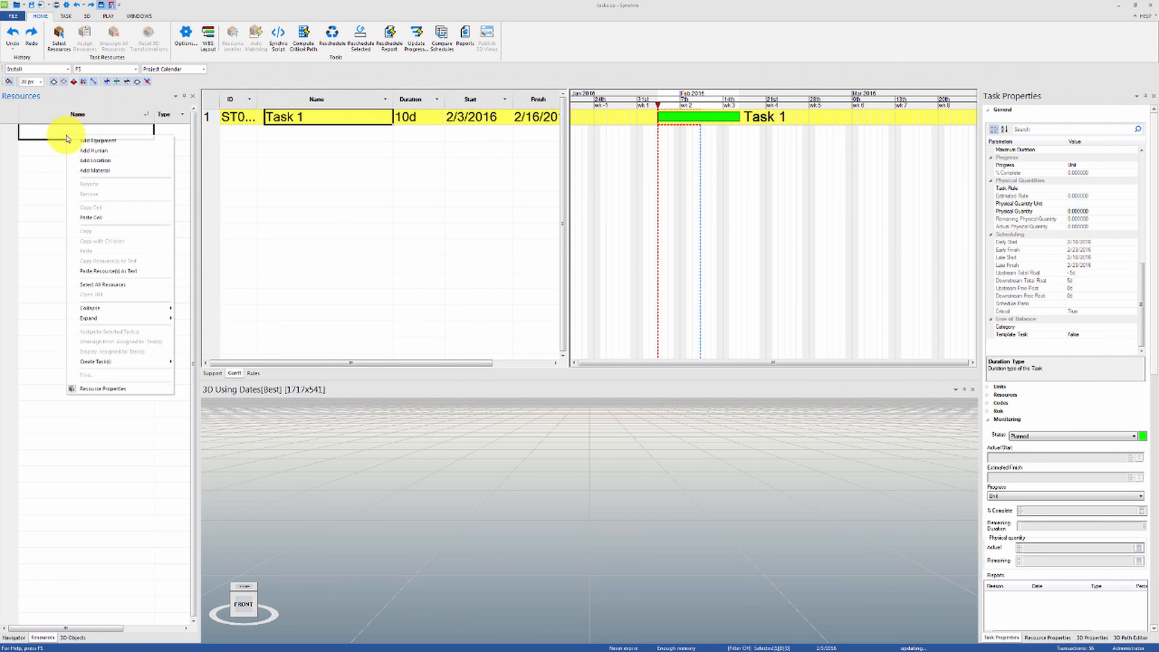
left_click(80, 143)
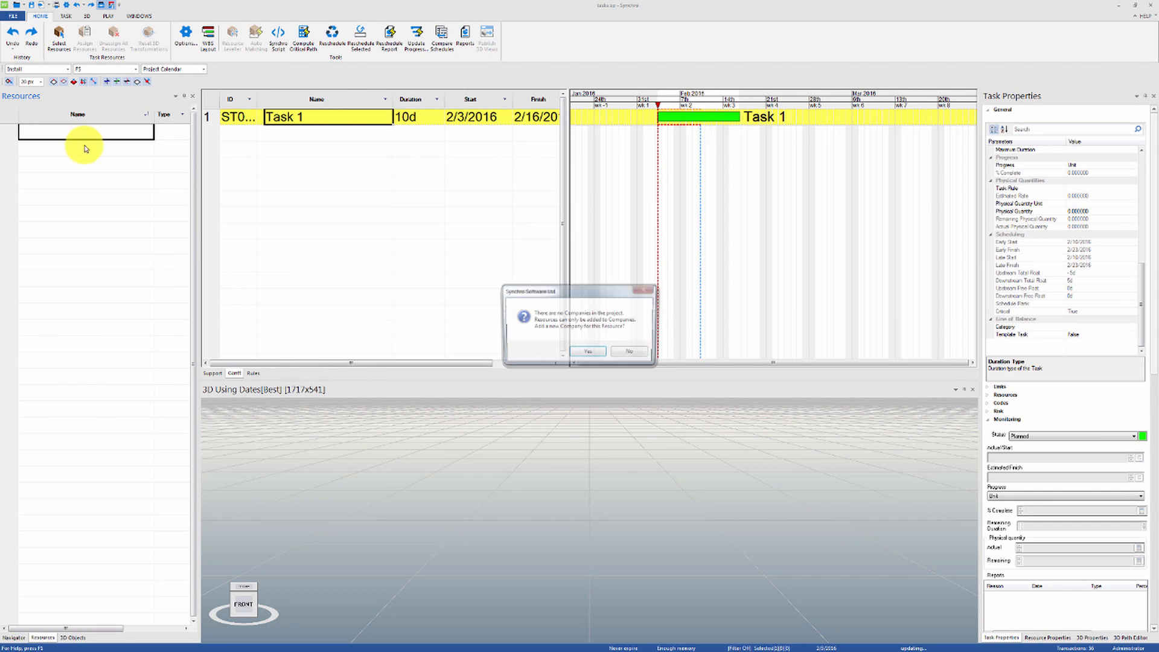
left_click(601, 357)
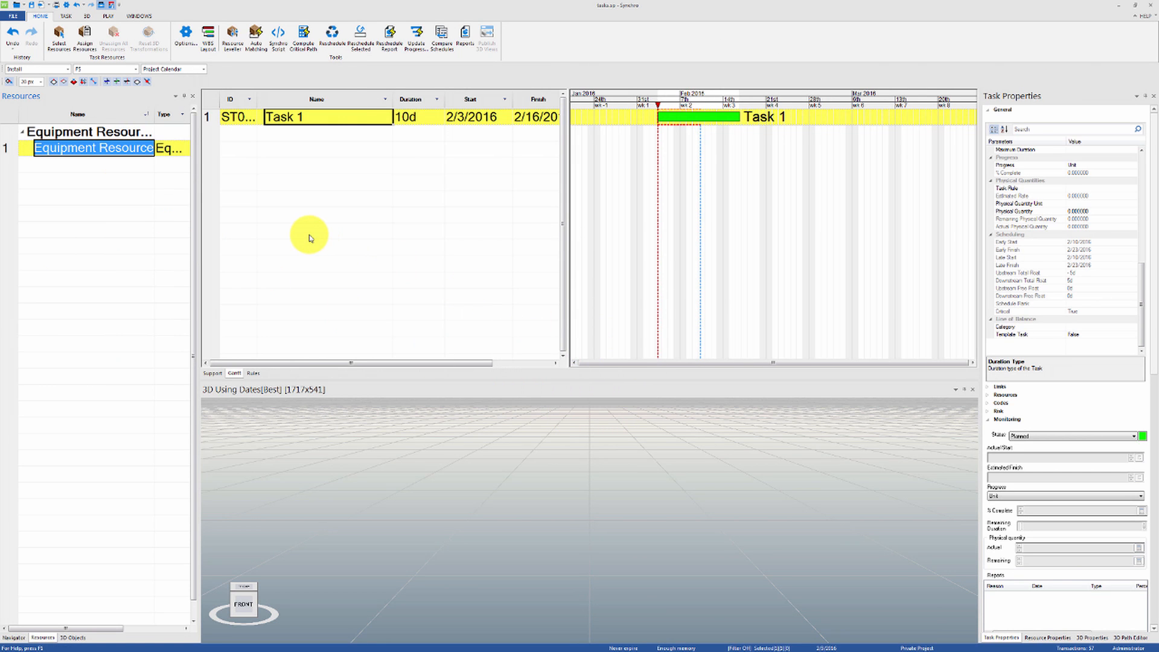
type("Eq")
key("Return")
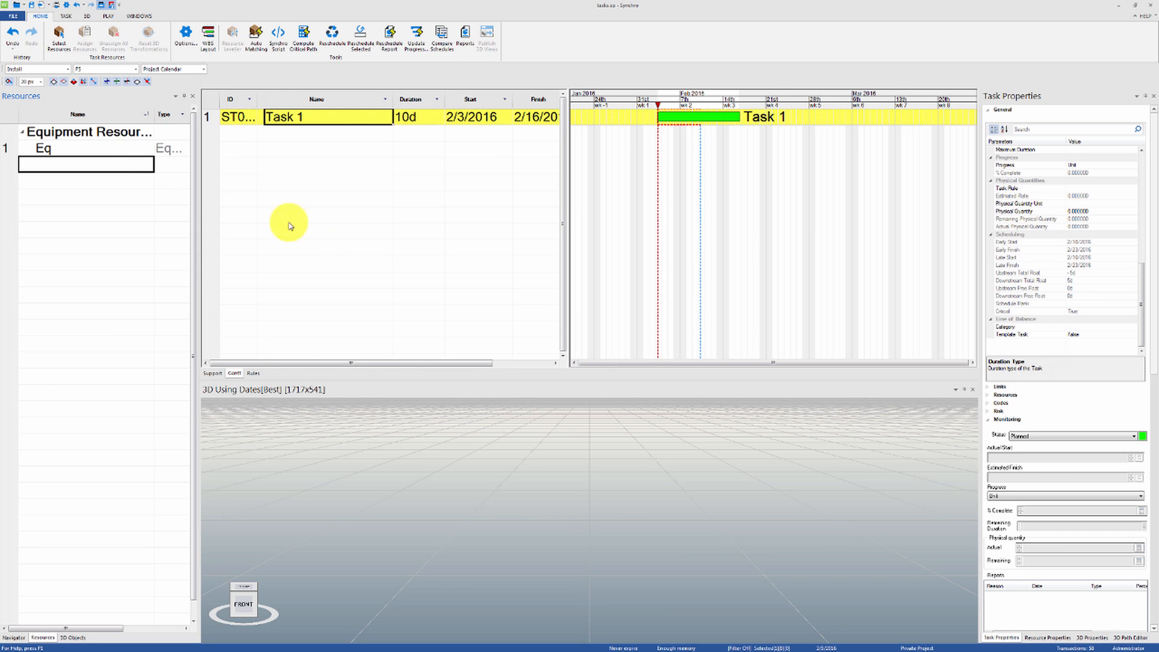
Assign the Eq equipment resource to Task 1 and display the resources assigned to that task
left_click_drag(132, 149, 199, 137)
left_click_drag(291, 124, 297, 135)
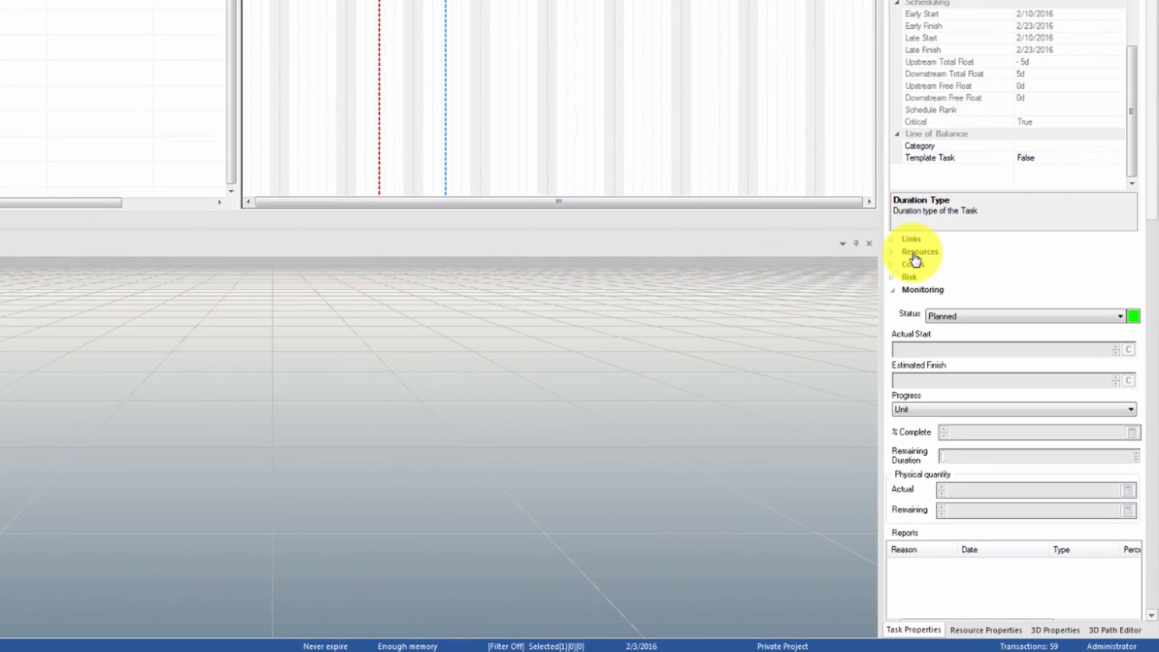
left_click(914, 253)
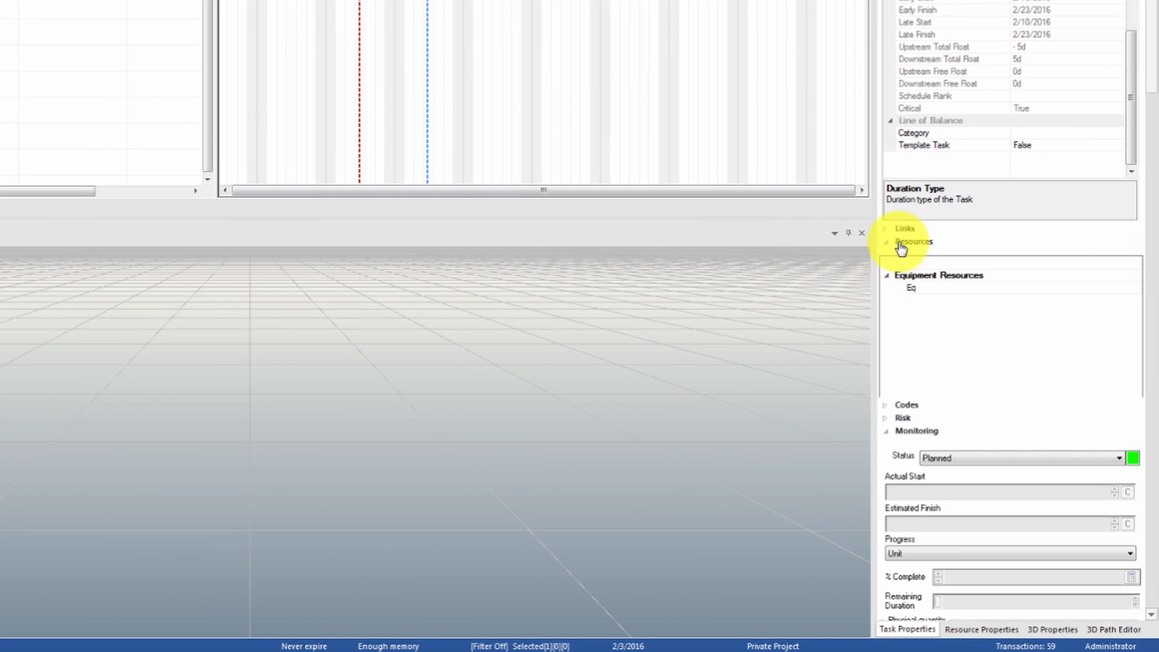
Turn on Fixed Units for the Eq resource's assignment to Task 1
left_click(925, 299)
scroll(965, 331, "down", 3)
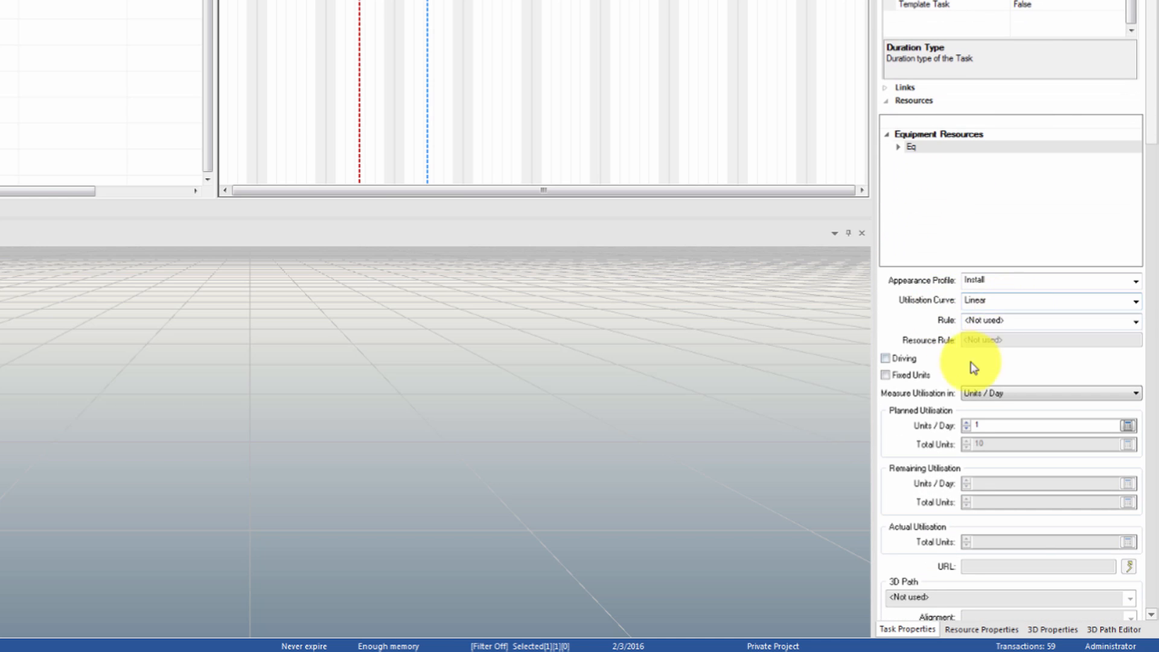
scroll(971, 344, "down", 4)
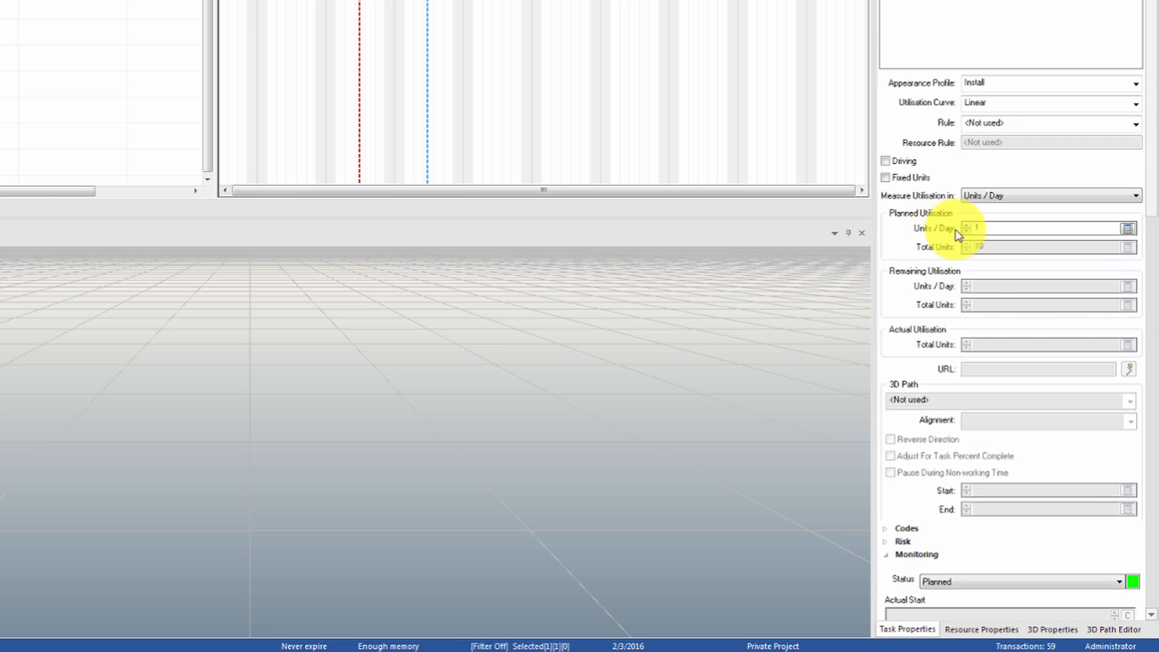
left_click(885, 178)
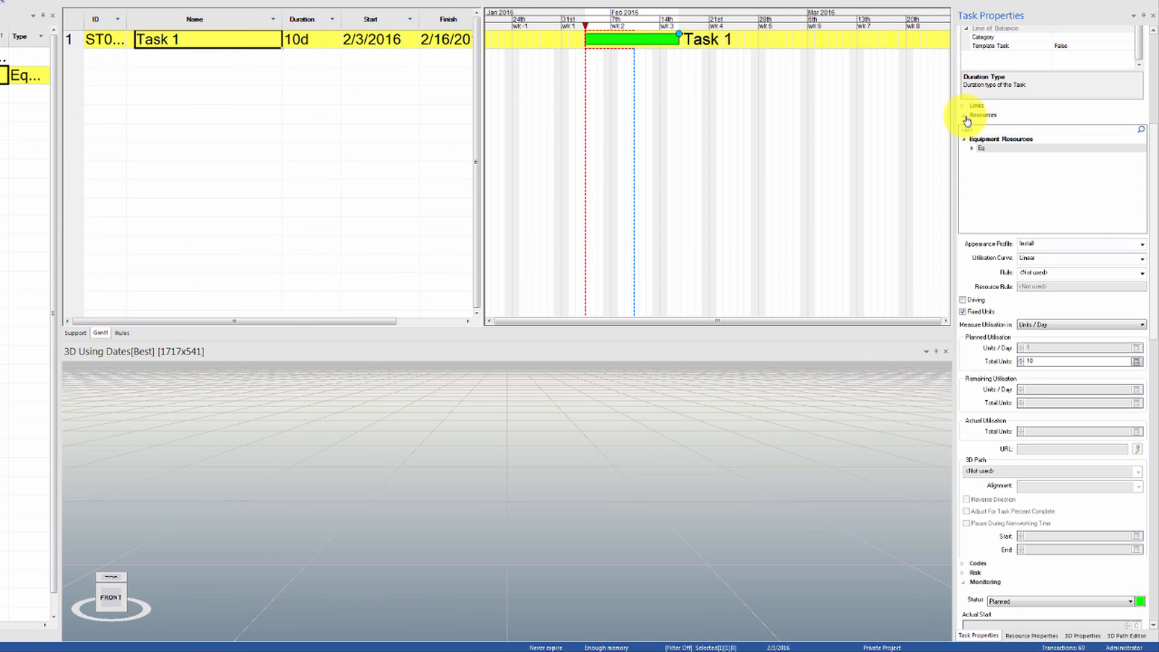
Change Task 1's monitoring status to Started
left_click(965, 116)
left_click(1034, 163)
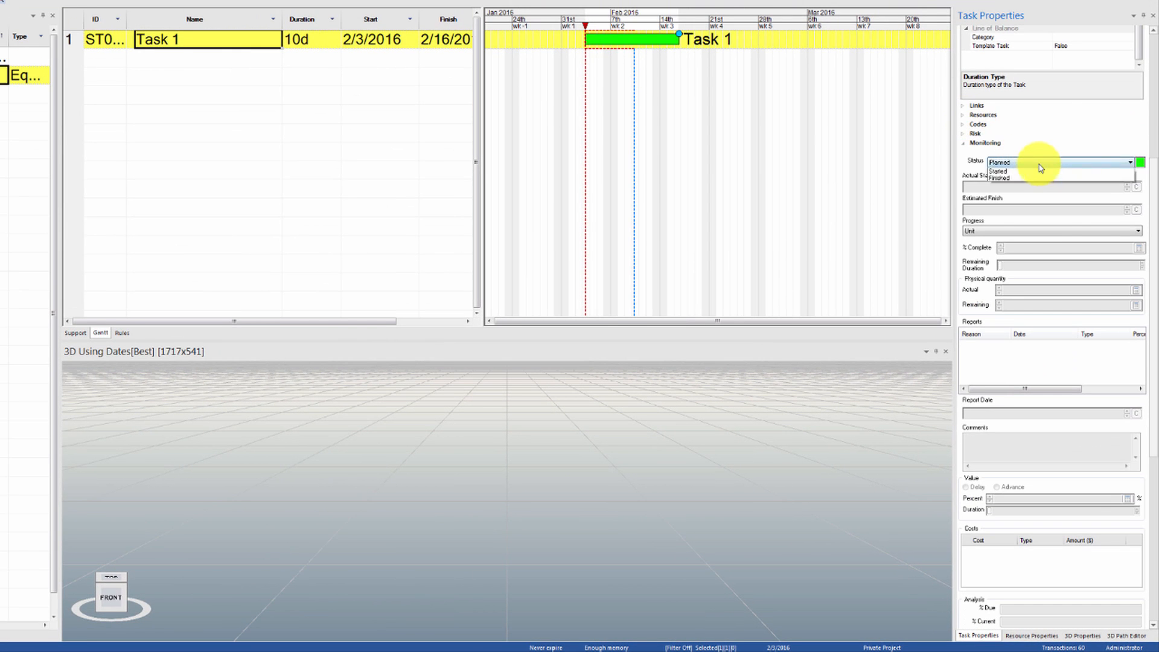
left_click(1027, 173)
left_click(432, 344)
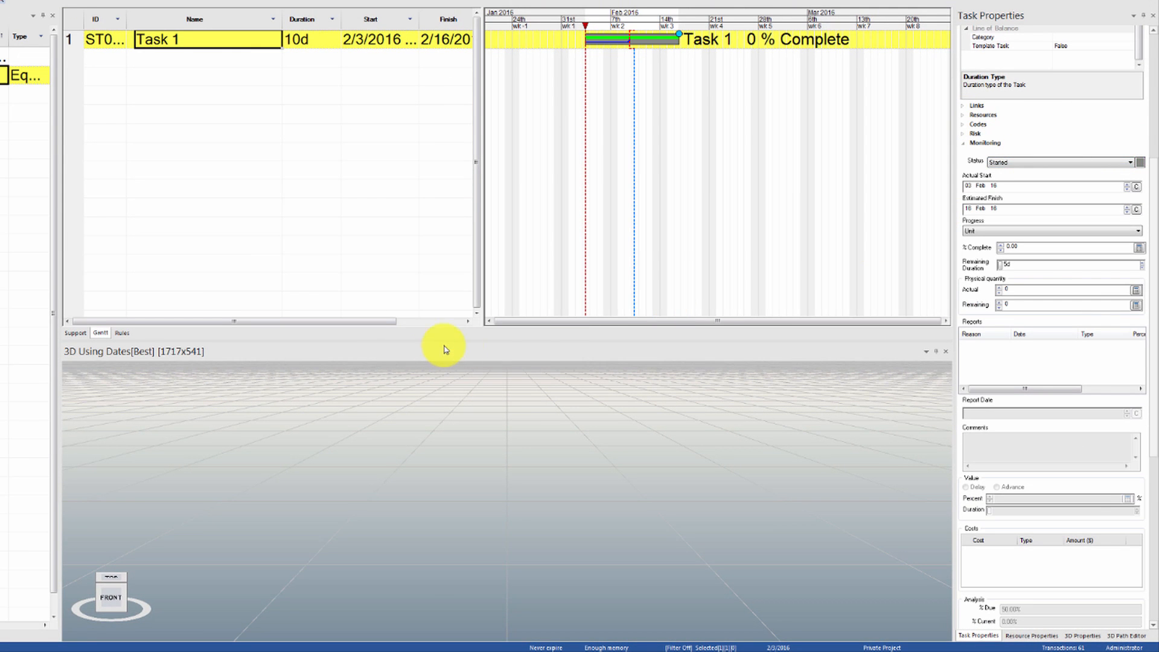
Set the Eq assignment's actual utilisation on Task 1 to 5 total units and reduce it to 4
left_click(966, 115)
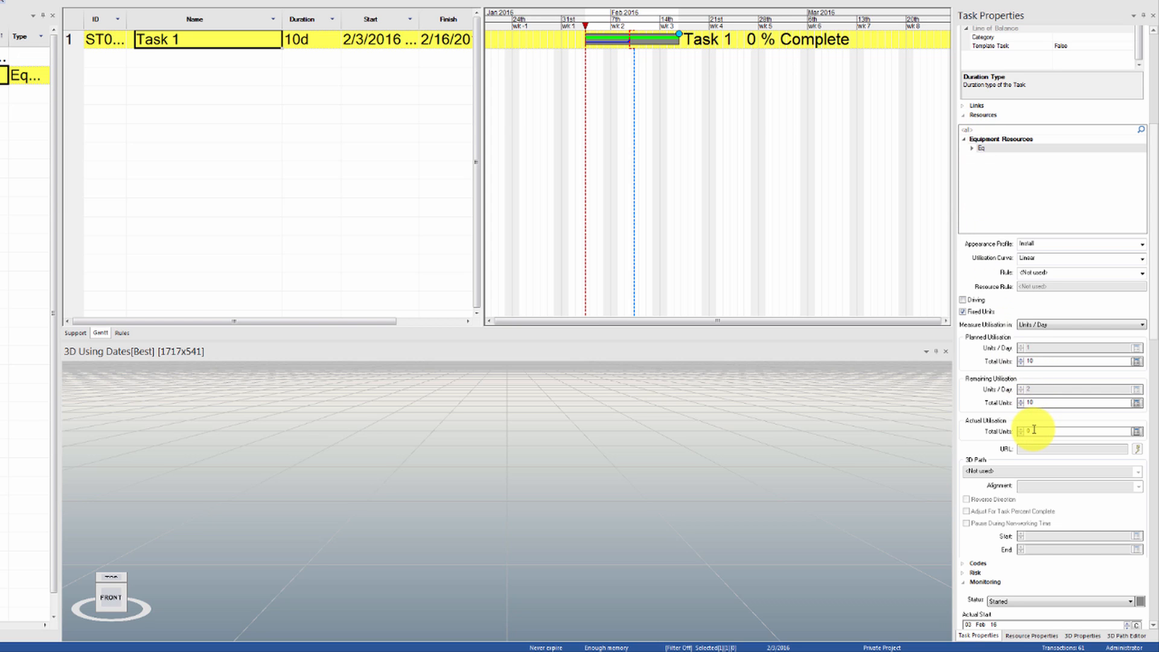
left_click(1016, 432)
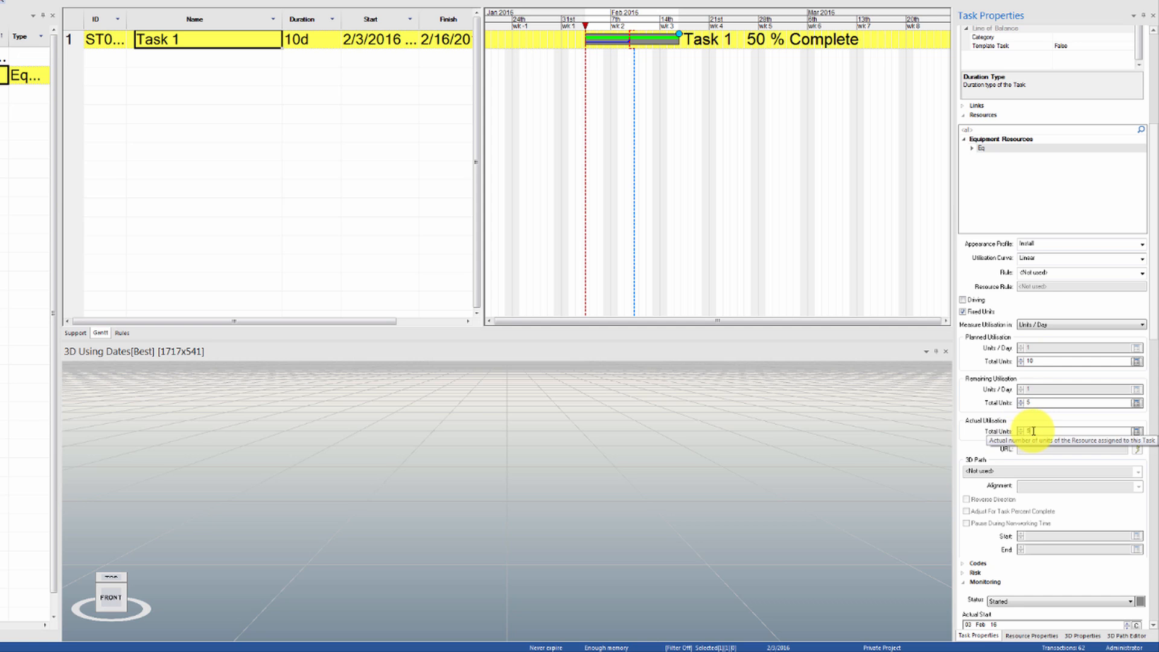
left_click(1021, 433)
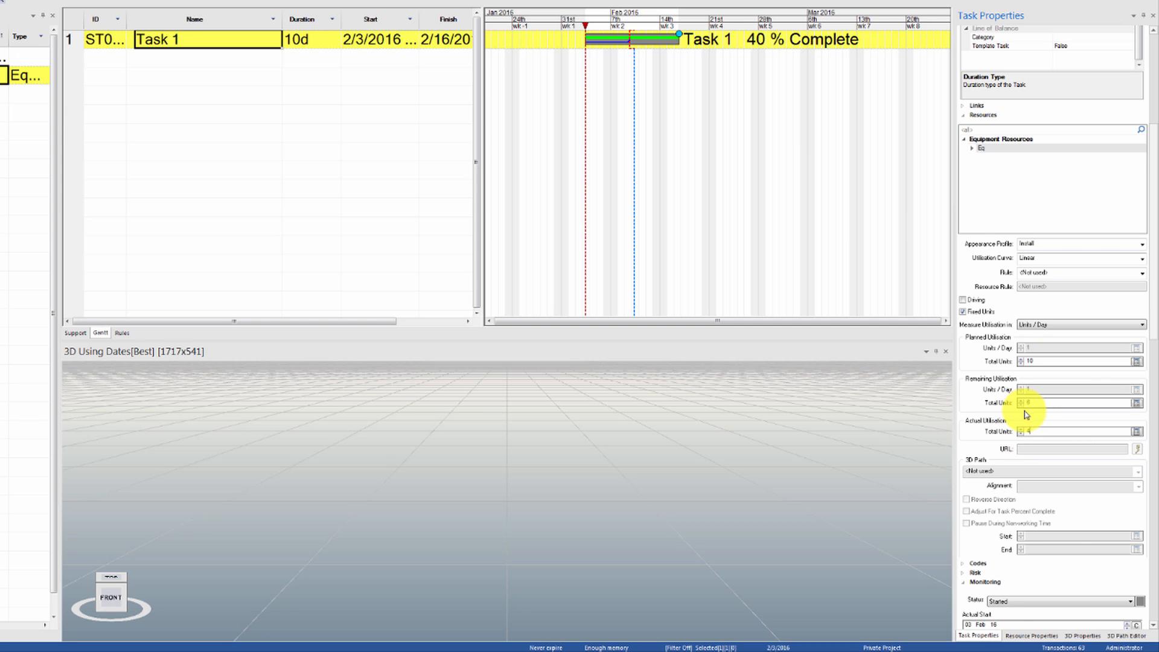
Set the total units of Eq's actual utilisation back to 5
left_click(1021, 434)
left_click(1021, 433)
left_click(1021, 434)
left_click_drag(1035, 431, 1017, 431)
type("5")
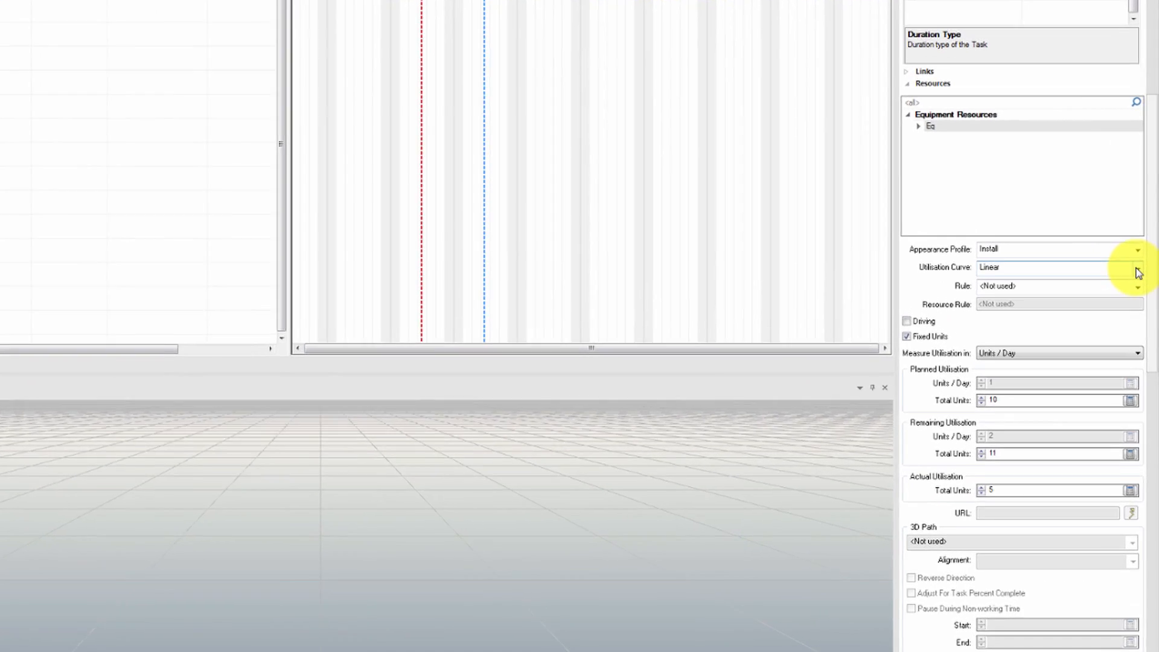
Open the utilisation curve options for the Eq resource assigned to Task 1
left_click(1130, 261)
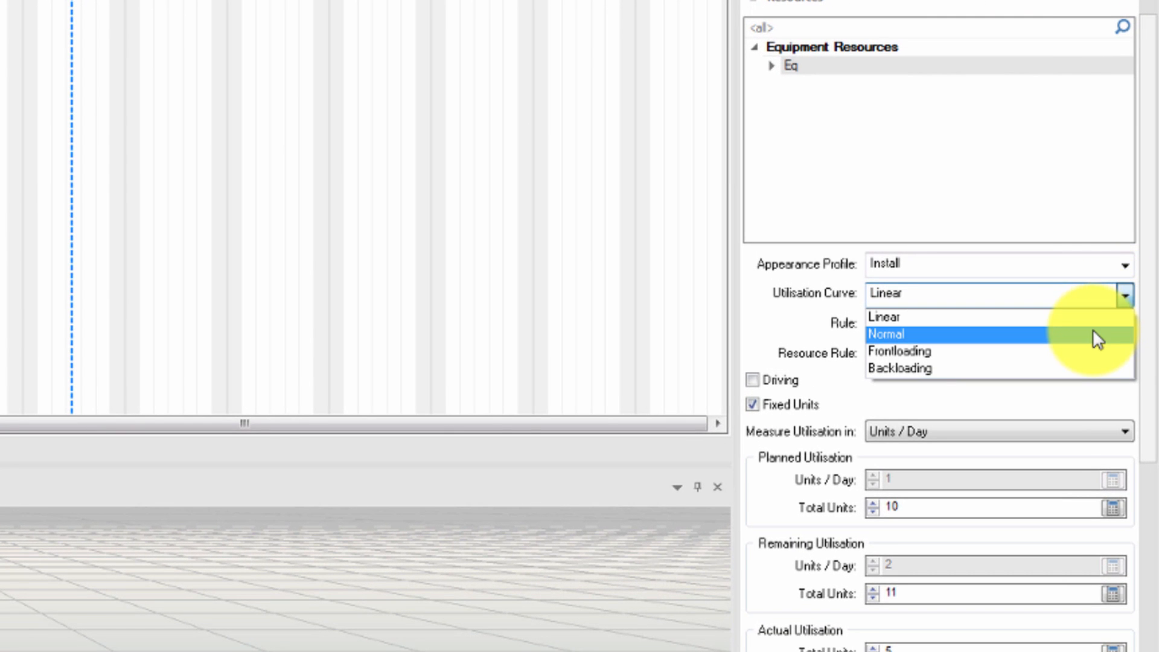